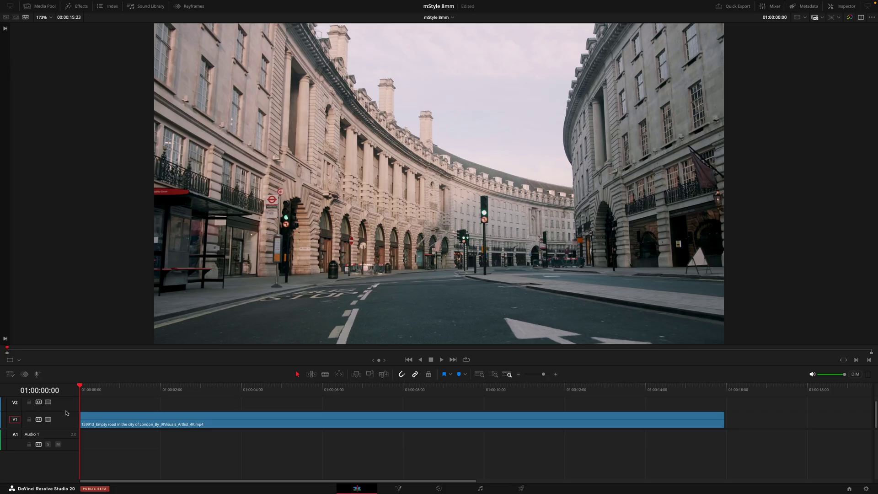
Search the Effects library for 'mStyle 8' and narrow the results to Titles
click(81, 6)
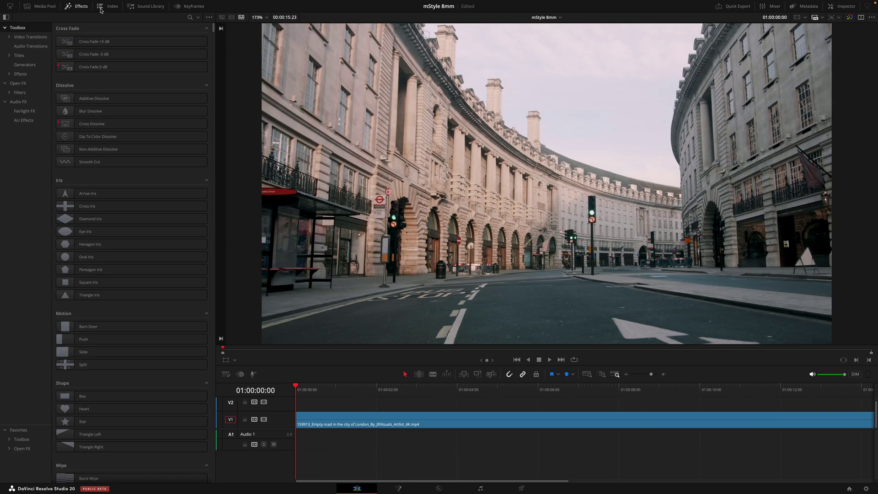
click(189, 18)
text(m)
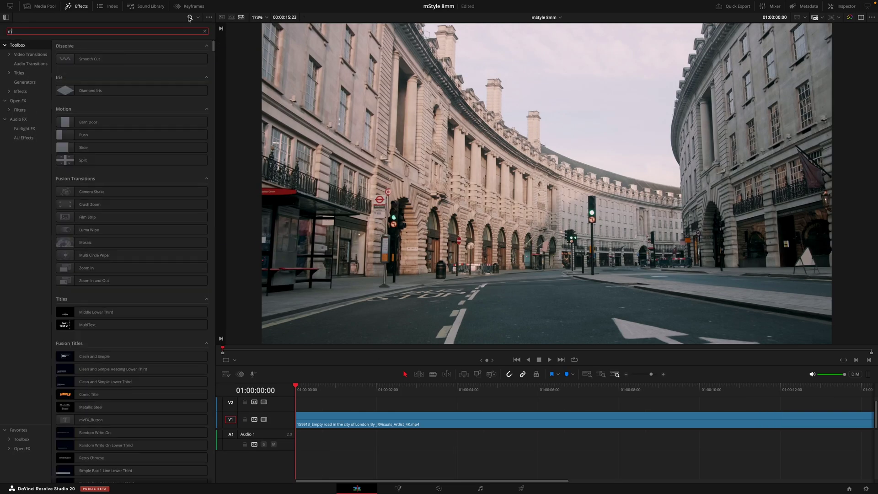
text(Style )
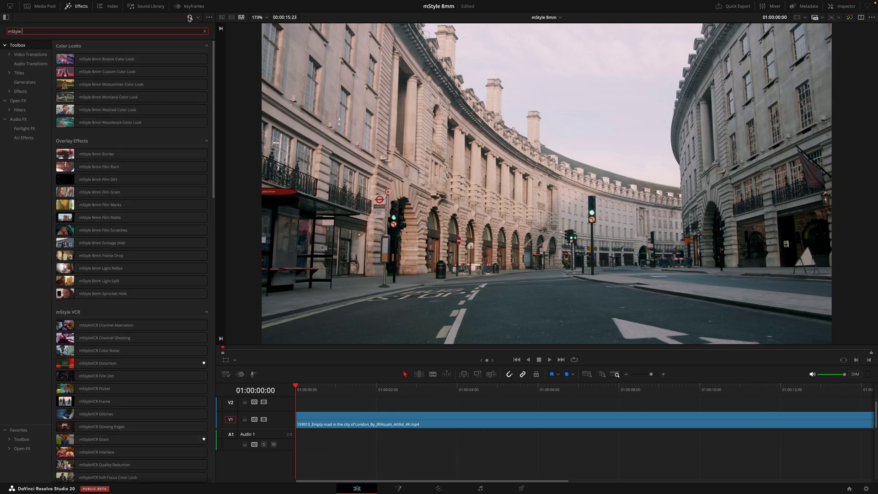
text(8mm)
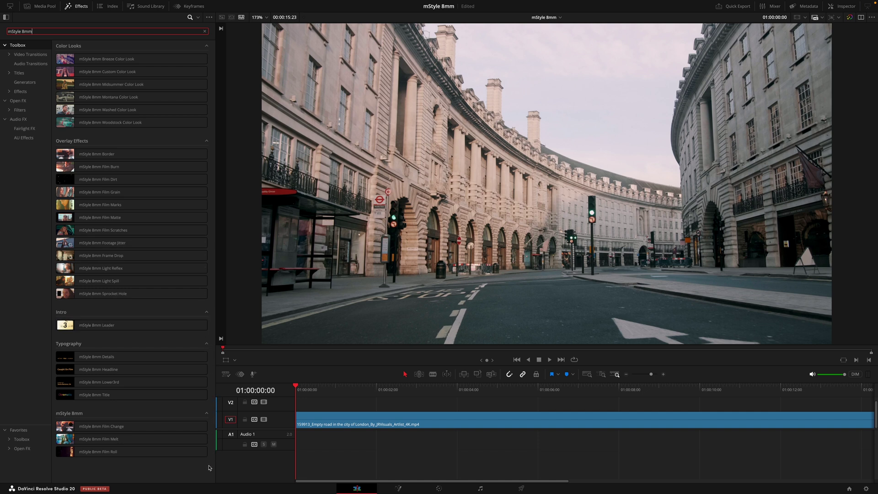
click(38, 75)
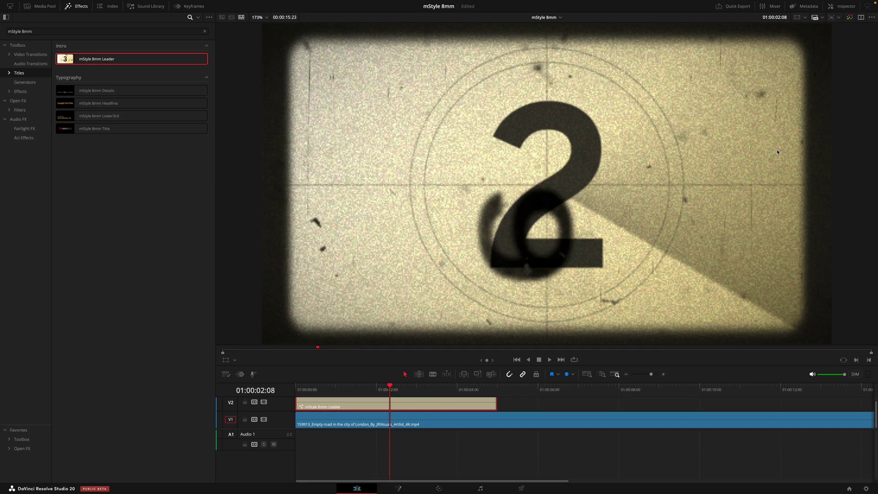
Disable the mStyle 8mm Leader's In animation, keeping Out, and return to the timeline start
click(849, 9)
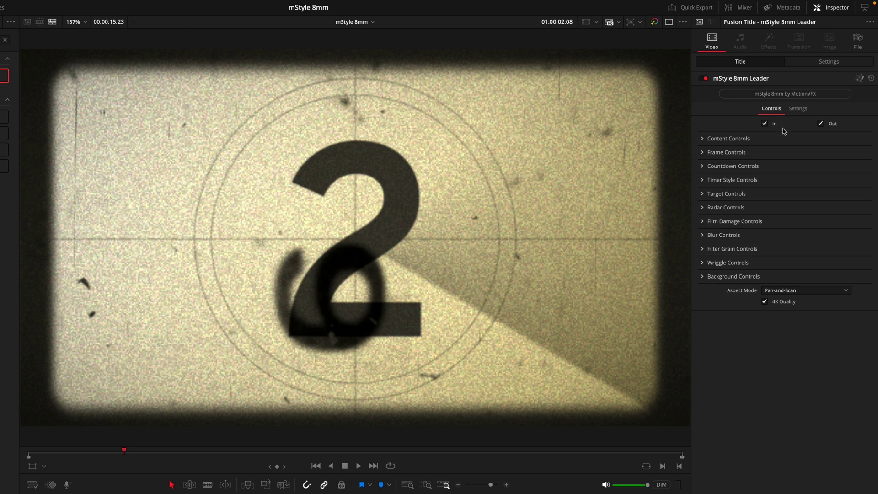
key(Left)
key(Left)
key(Left)
key(Left)
key(Left)
key(Left)
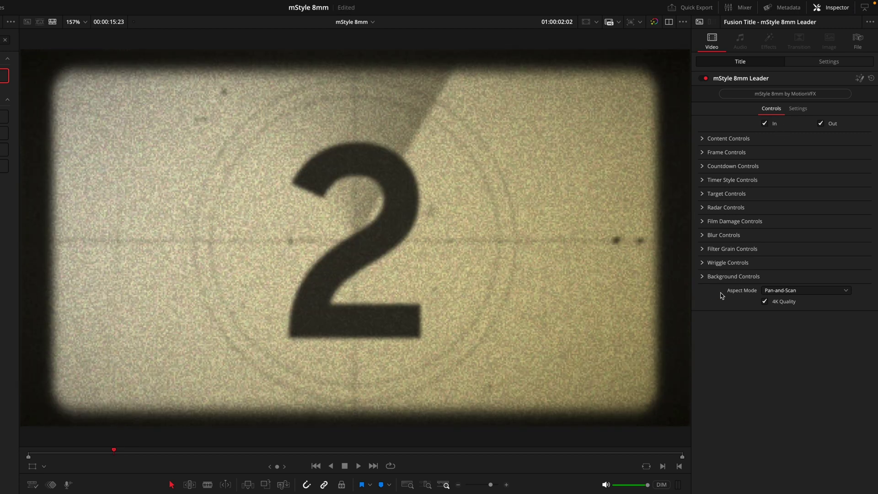
click(776, 124)
key(Home)
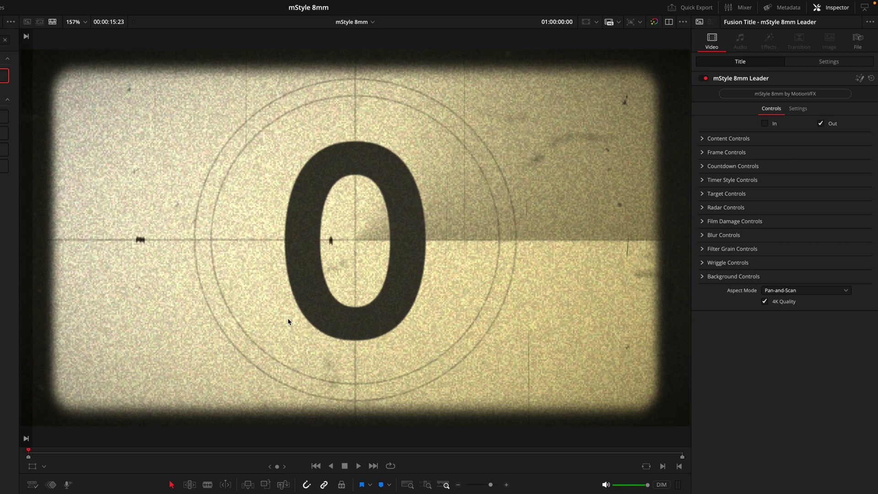
click(707, 152)
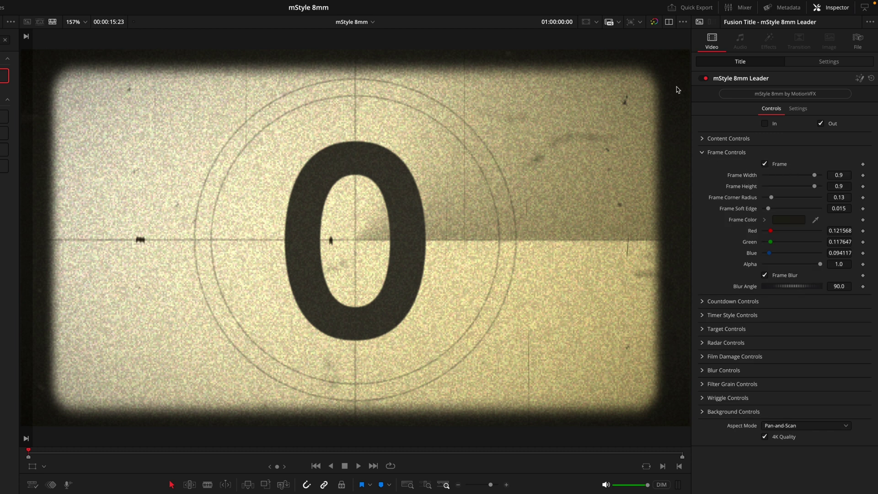
Narrow the leader's film frame border width to about 0.87 and turn on Timer Reverse
click(765, 164)
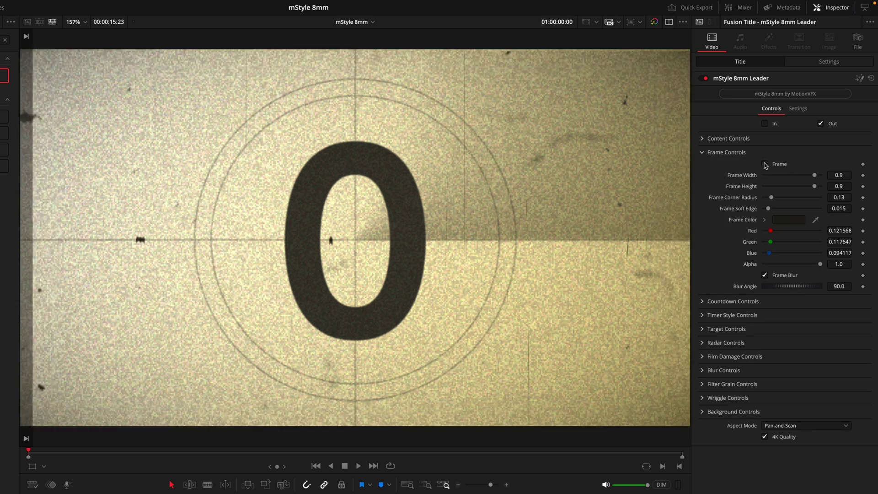
click(765, 165)
drag(814, 176, 814, 187)
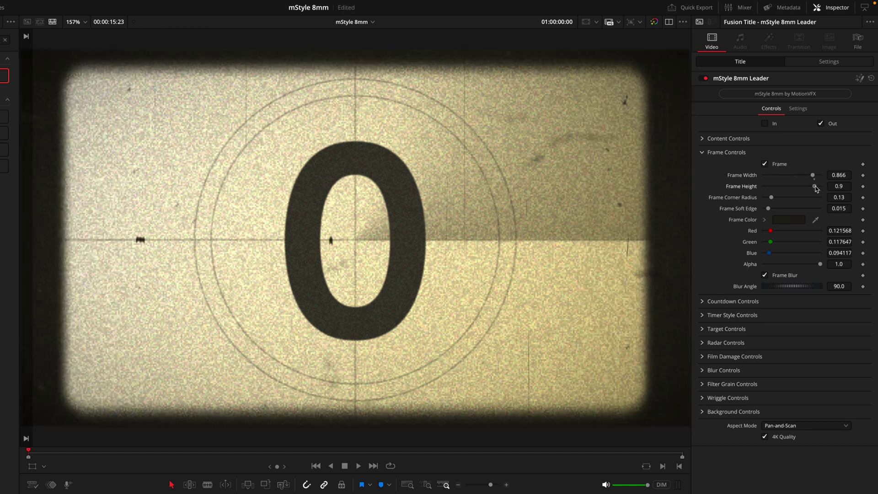
click(801, 219)
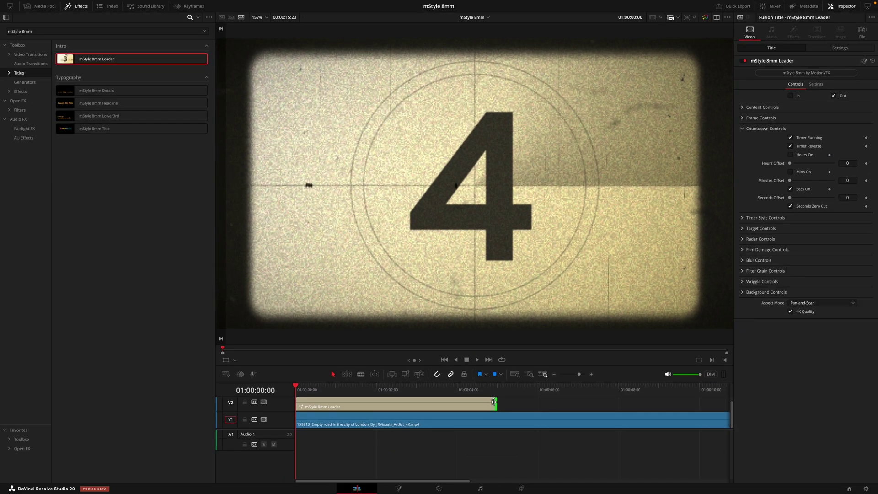
Trim the leader clip on V2 to about three seconds so its countdown starts at 3
drag(493, 401, 639, 395)
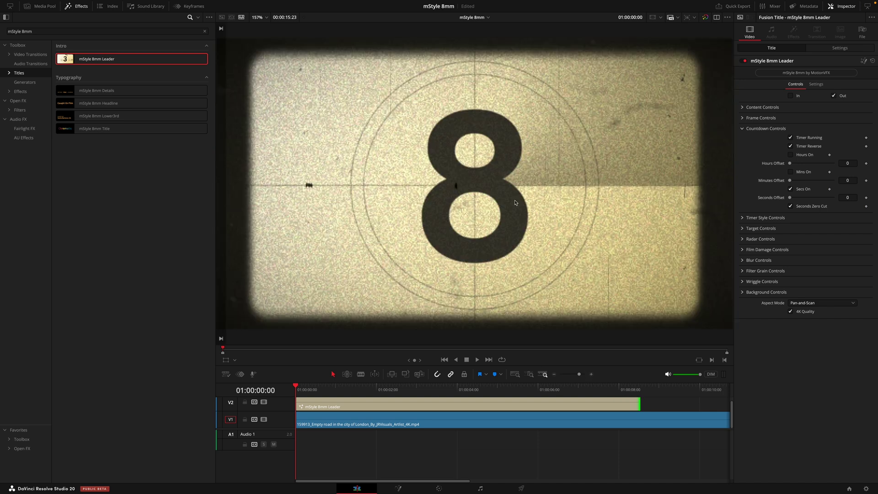
drag(639, 404, 391, 403)
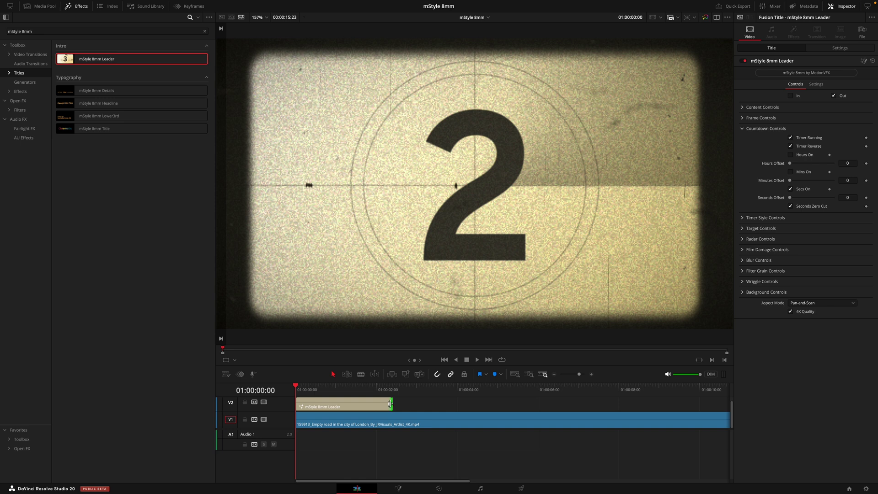
drag(390, 403, 417, 403)
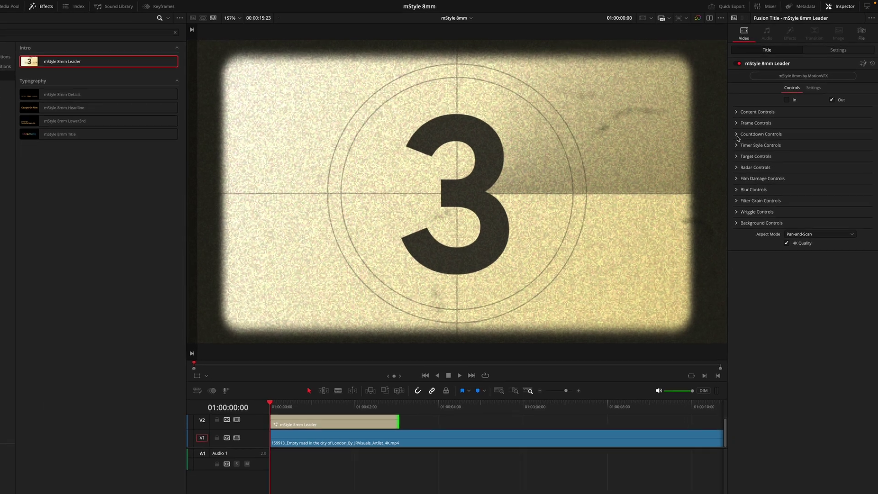
click(742, 128)
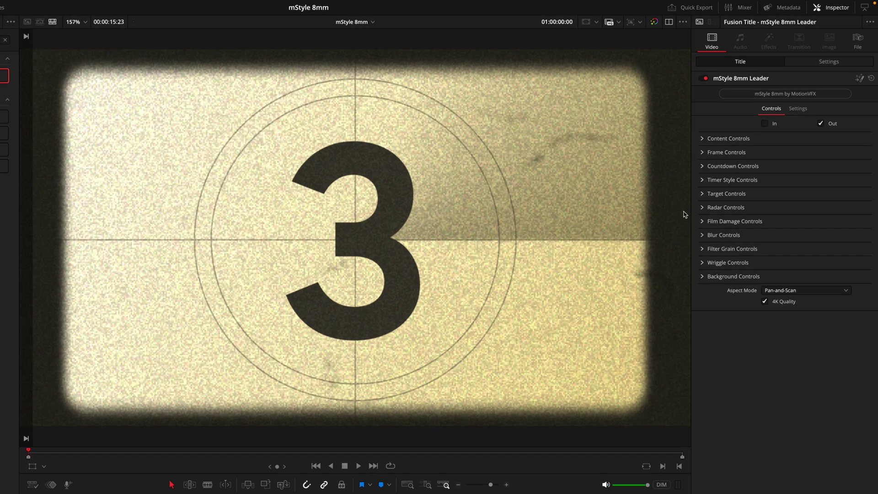
click(704, 196)
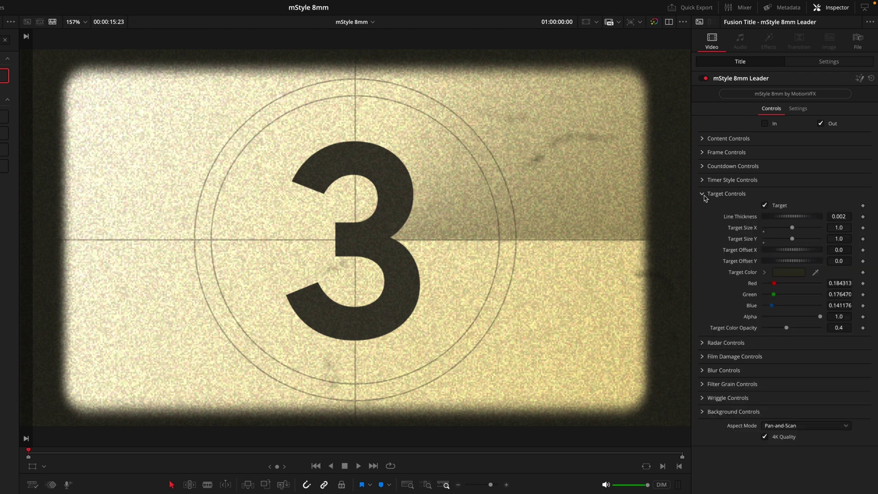
click(765, 206)
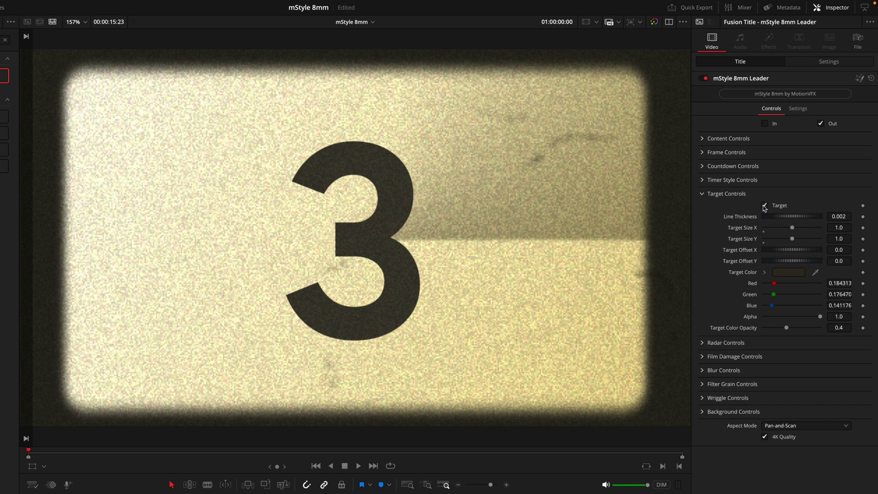
click(695, 194)
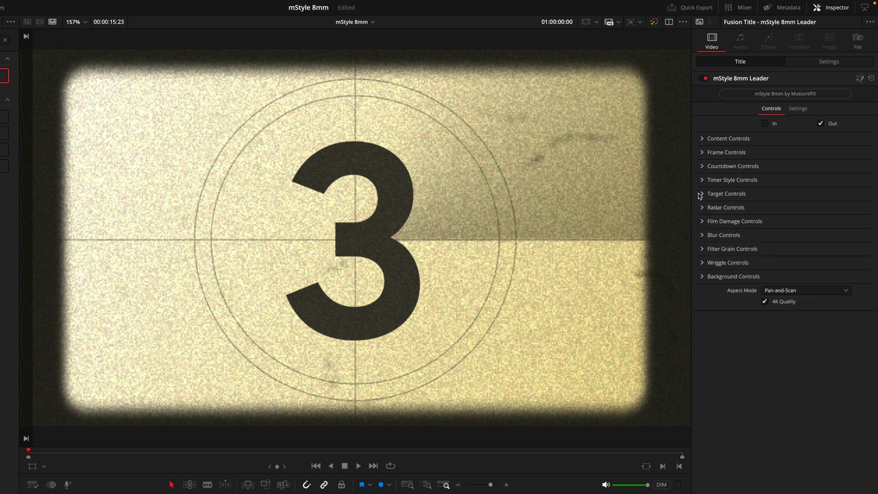
click(704, 249)
click(772, 264)
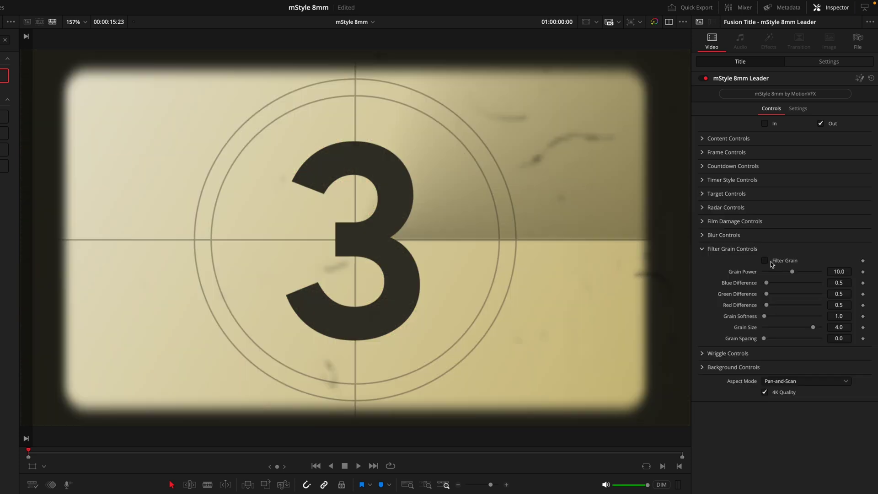
click(771, 263)
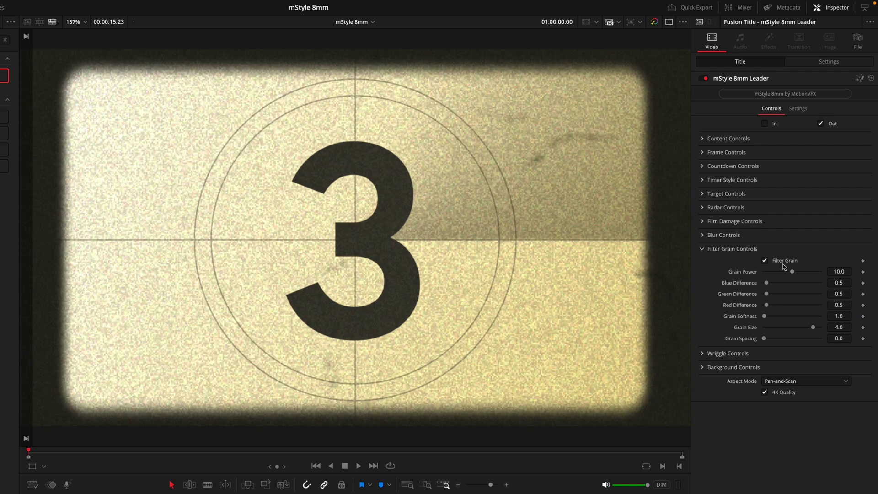
drag(792, 272, 794, 278)
double_click(744, 273)
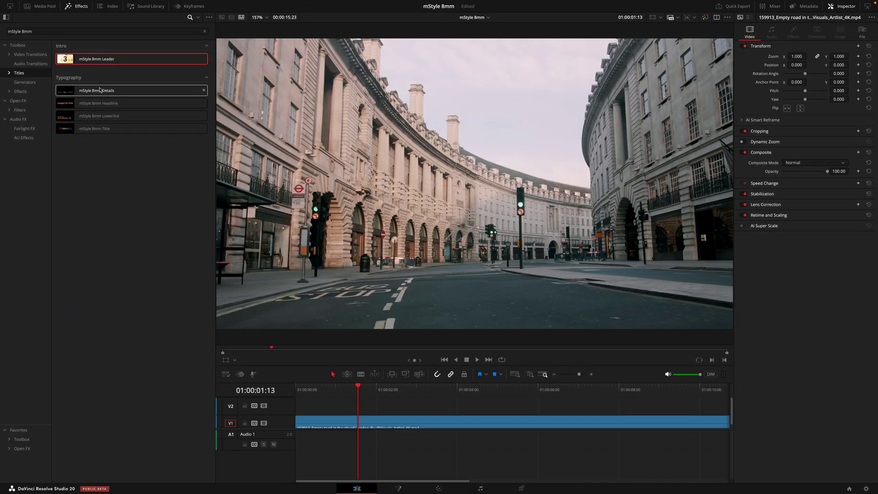
Add the mStyle 8mm Details title over the street clip and play it from the start
drag(132, 90, 298, 415)
key(Home)
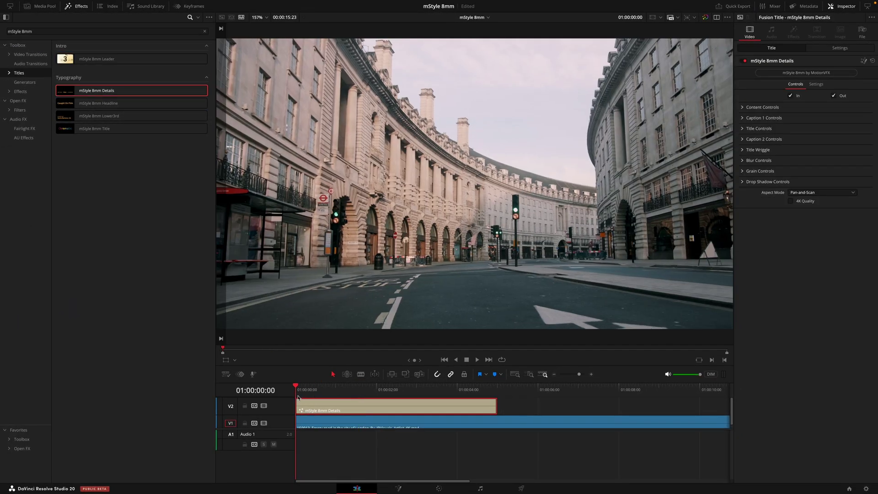
key(space)
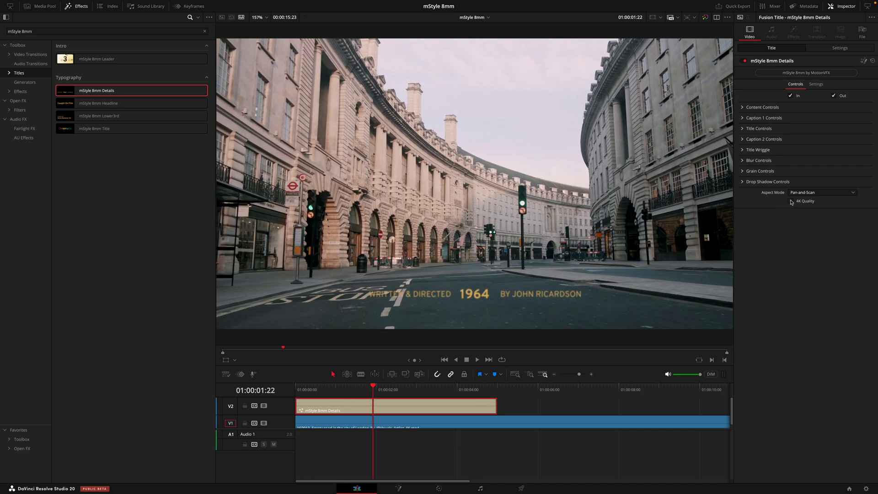
Toggle the WRITTEN & DIRECTED caption off and back on to check it
click(749, 120)
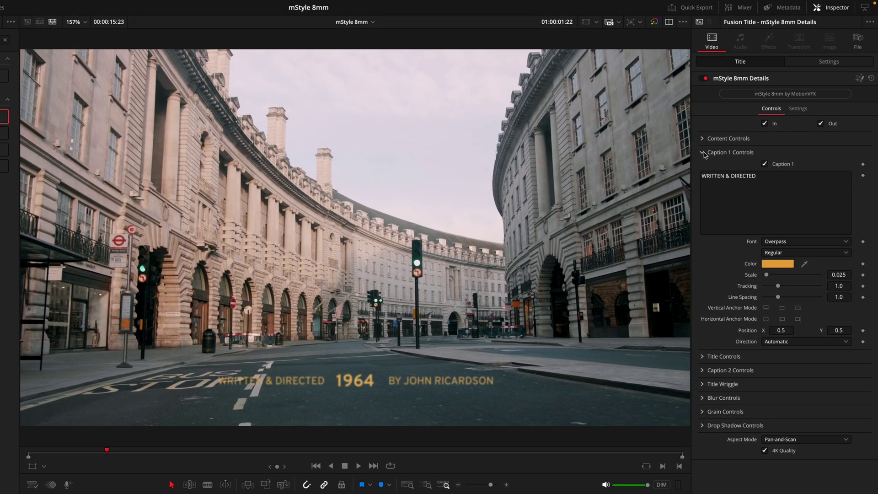
click(703, 153)
click(703, 154)
click(765, 164)
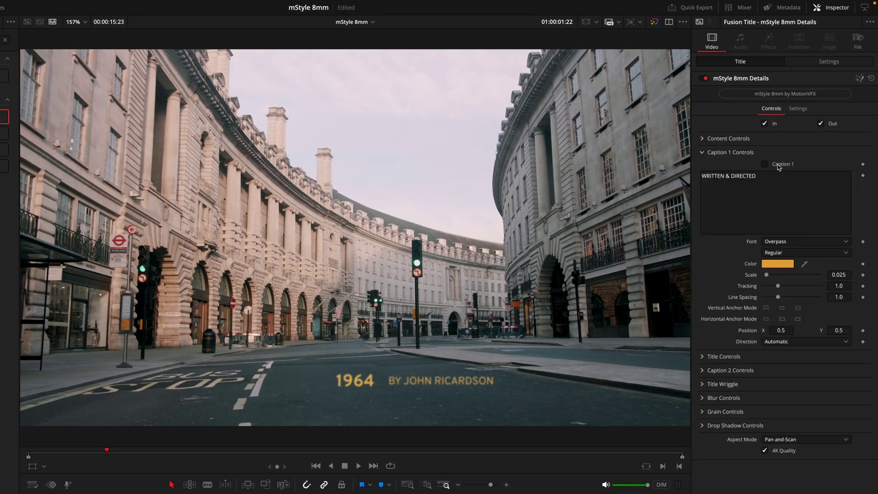
click(778, 167)
click(703, 152)
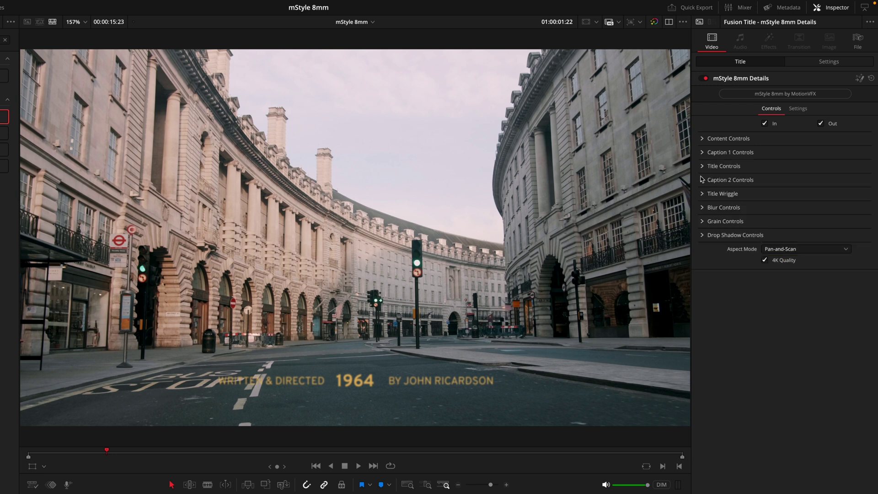
Toggle the second caption line and the 1964 title text off and back on
click(702, 179)
click(779, 192)
click(778, 192)
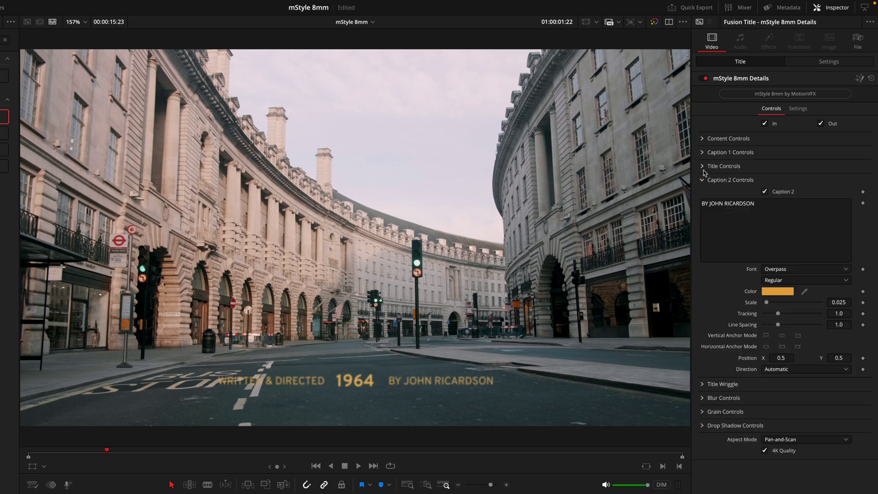
click(703, 166)
click(771, 180)
click(771, 179)
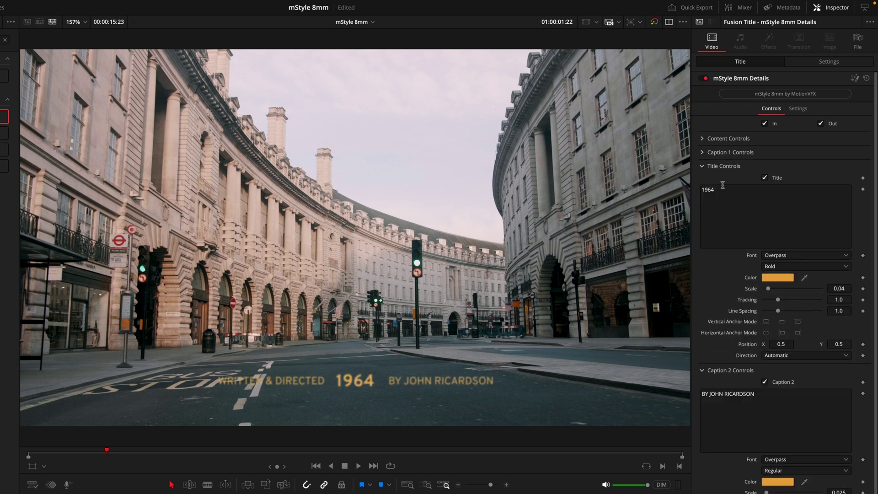
click(703, 370)
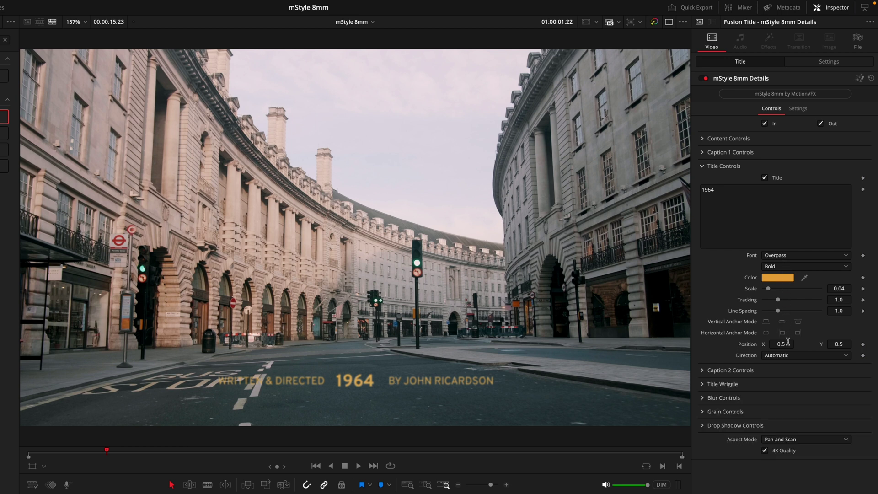
Reset the 1964 title's Position X to centre 0.5 and raise drop shadow blur to 0.315
mouse_move(787, 341)
mouse_down()
mouse_move(752, 341)
mouse_move(771, 341)
mouse_up()
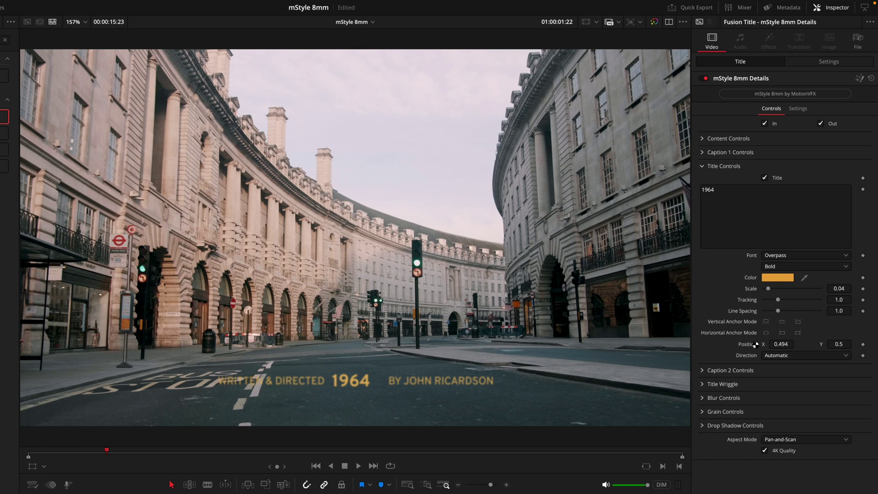
double_click(753, 344)
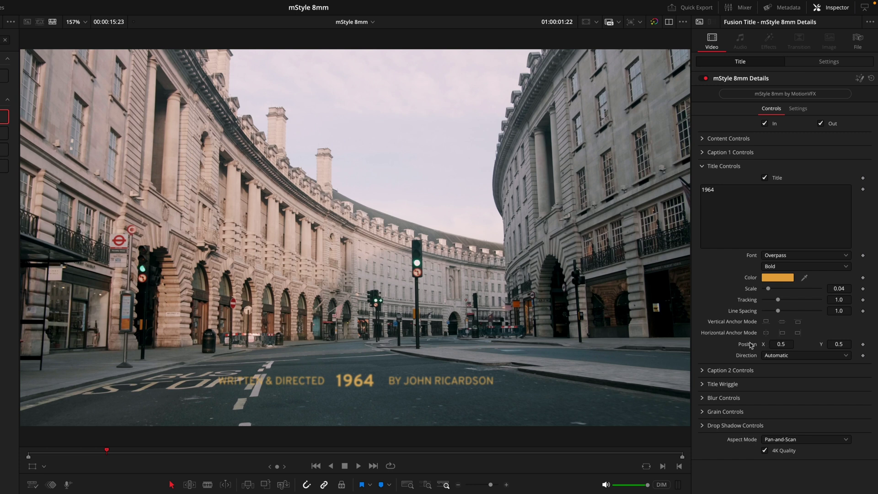
click(703, 167)
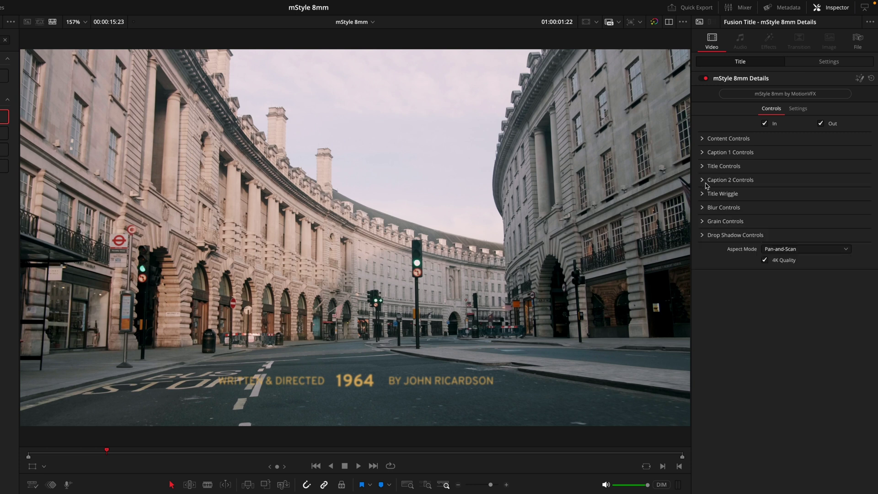
click(704, 236)
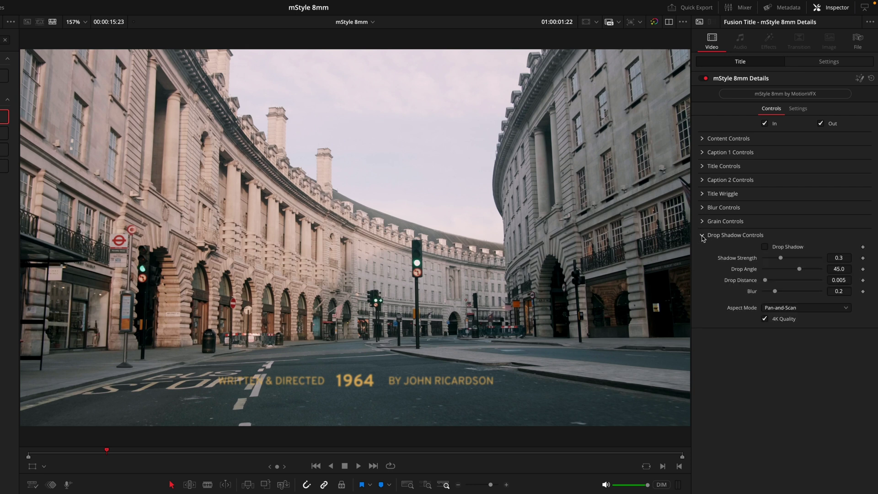
drag(776, 294, 783, 293)
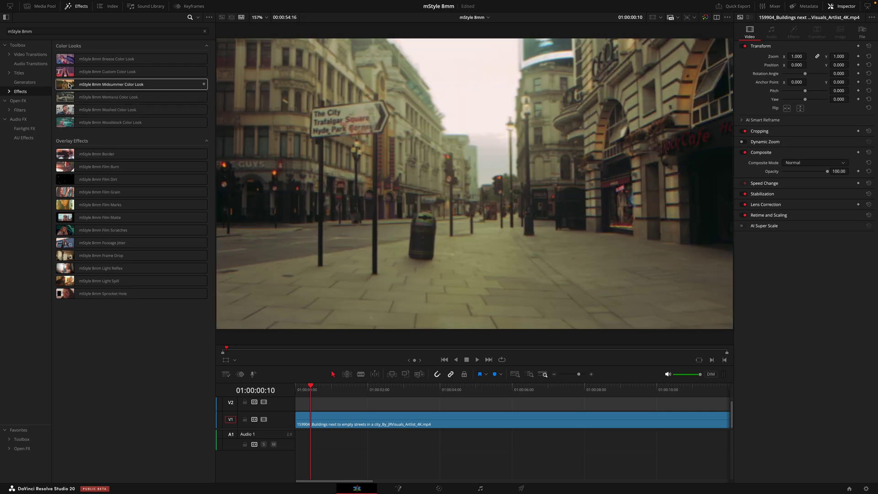
Apply the Midsummer Color Look to the street clip and tint its master wheel toward green
drag(117, 85, 322, 421)
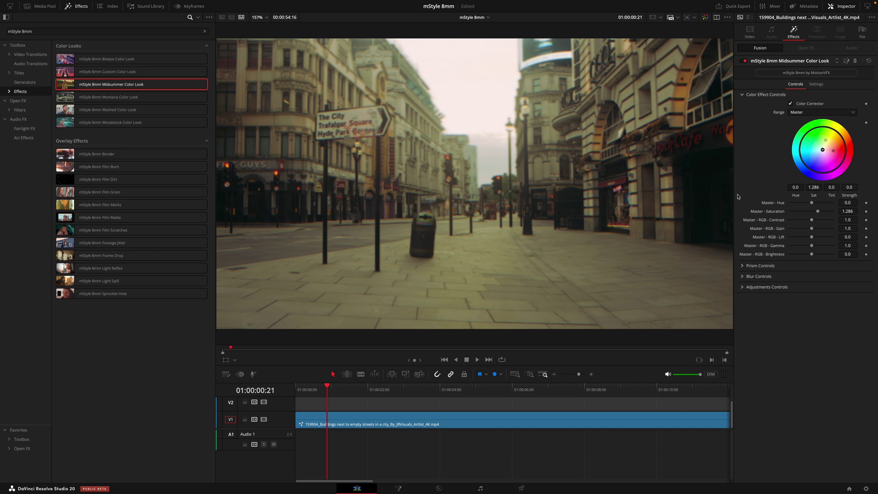
click(743, 62)
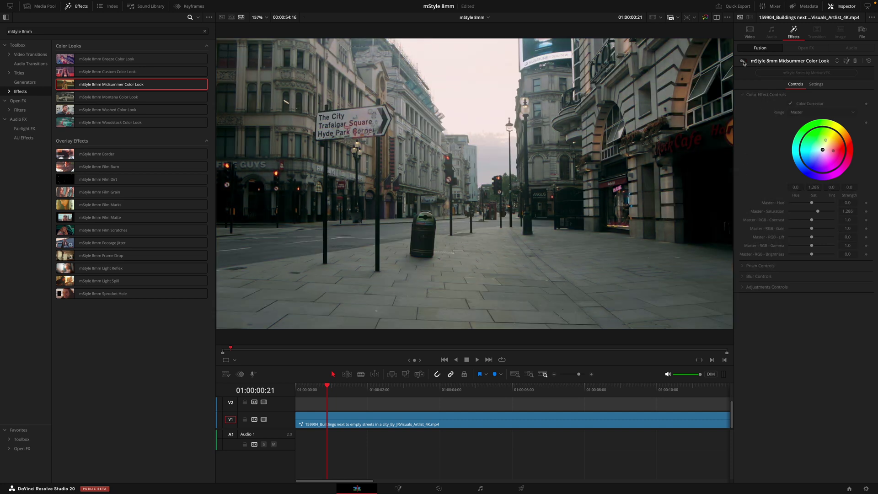
click(743, 62)
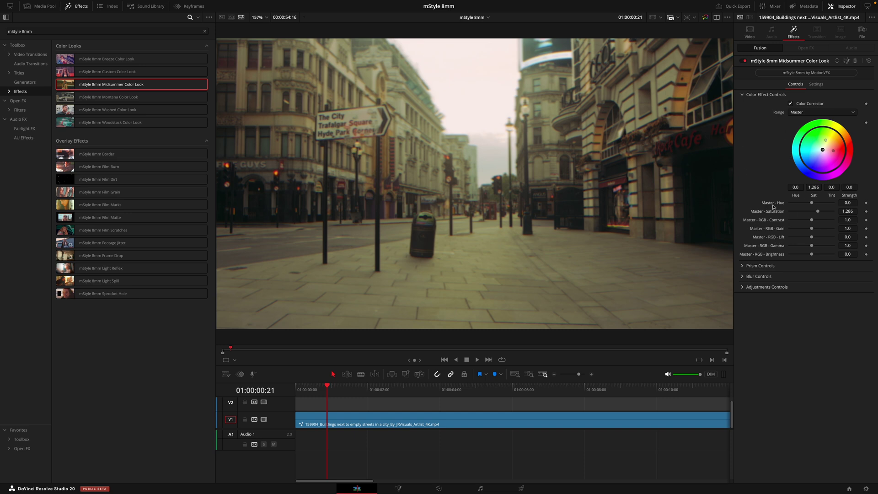
click(824, 141)
mouse_move(826, 148)
mouse_down()
mouse_move(810, 139)
mouse_move(822, 148)
mouse_up()
Adjust the Shadows wheel and set Highlights to tint -0.5935, strength 0.0485, then return to Master
click(795, 114)
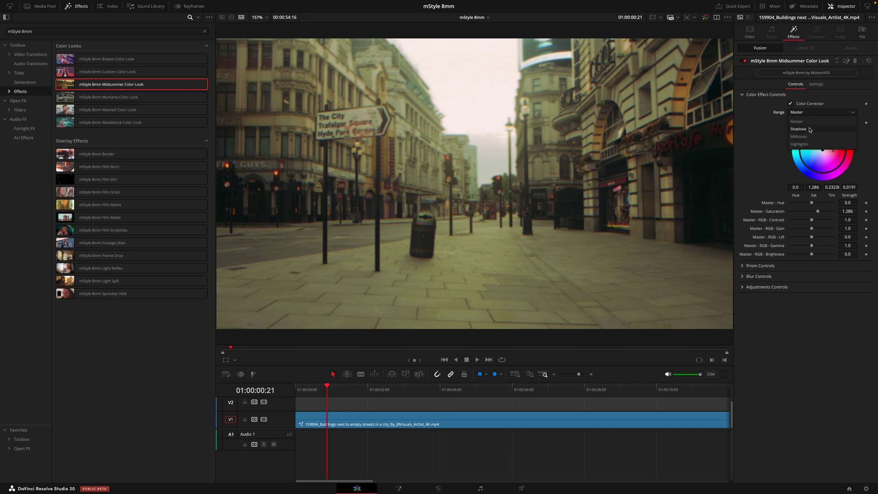
click(809, 130)
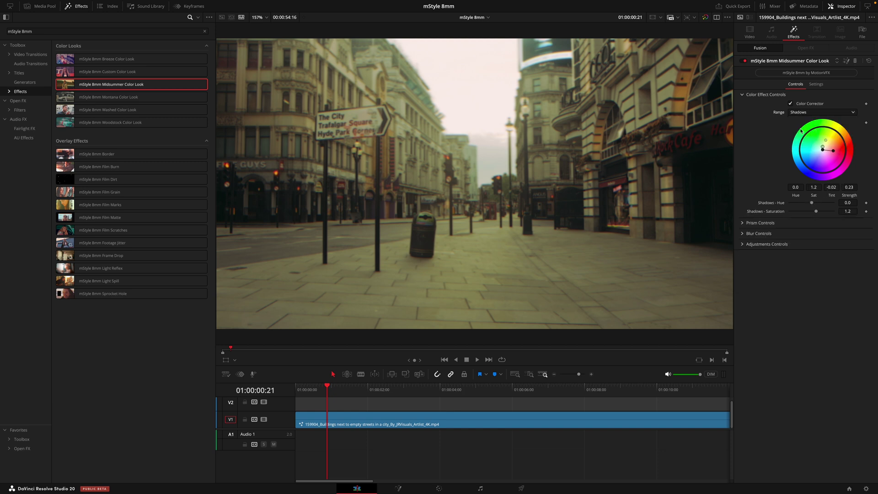
click(797, 113)
click(817, 144)
mouse_move(817, 143)
mouse_down()
mouse_move(826, 139)
mouse_move(820, 149)
mouse_up()
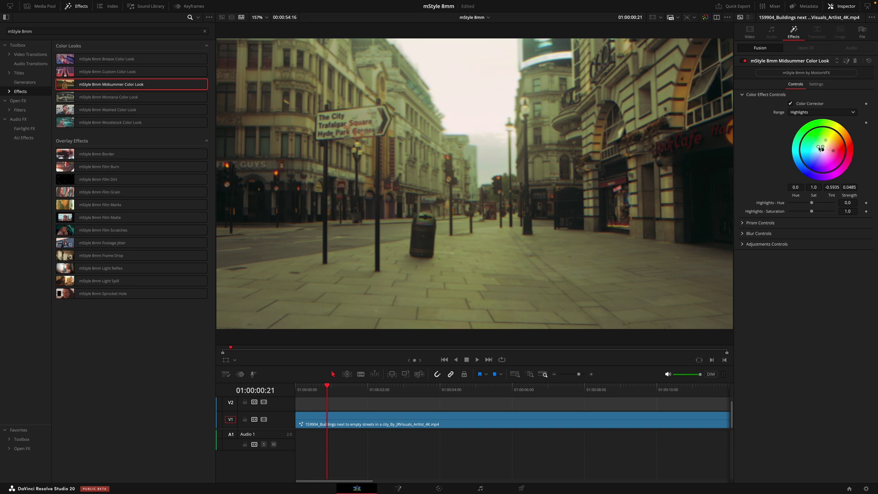
click(826, 117)
click(798, 121)
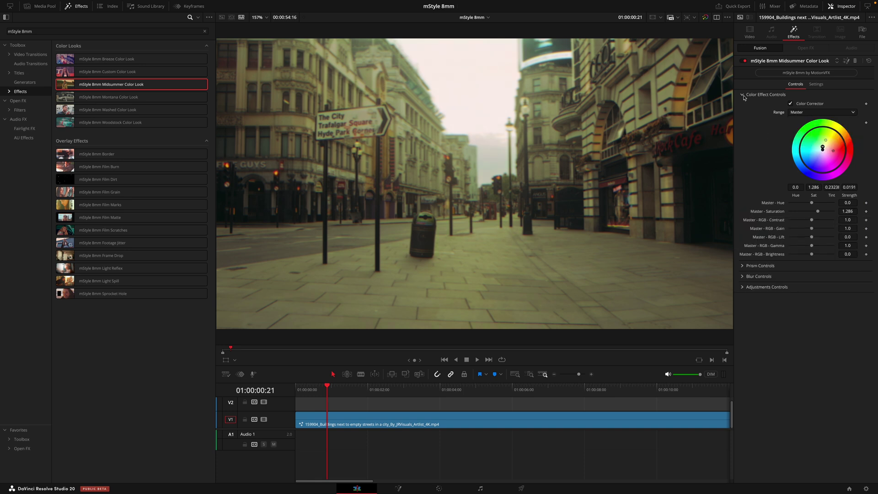
click(743, 95)
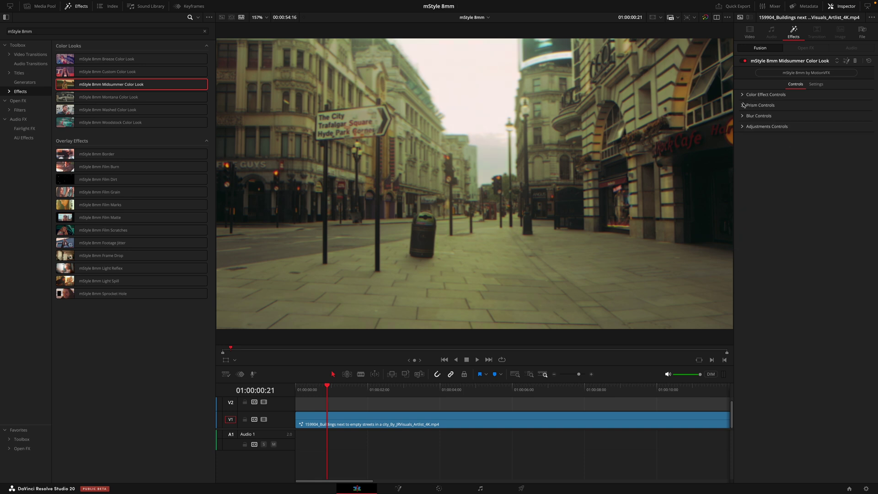
click(742, 105)
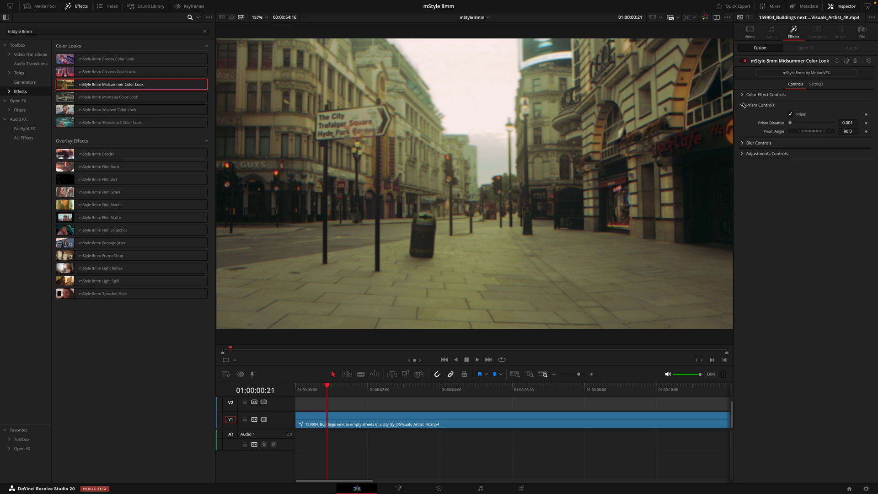
Enable the Midsummer look's Prism fringe and increase its Prism Distance slightly
click(790, 114)
scroll(333, 108, up, 10)
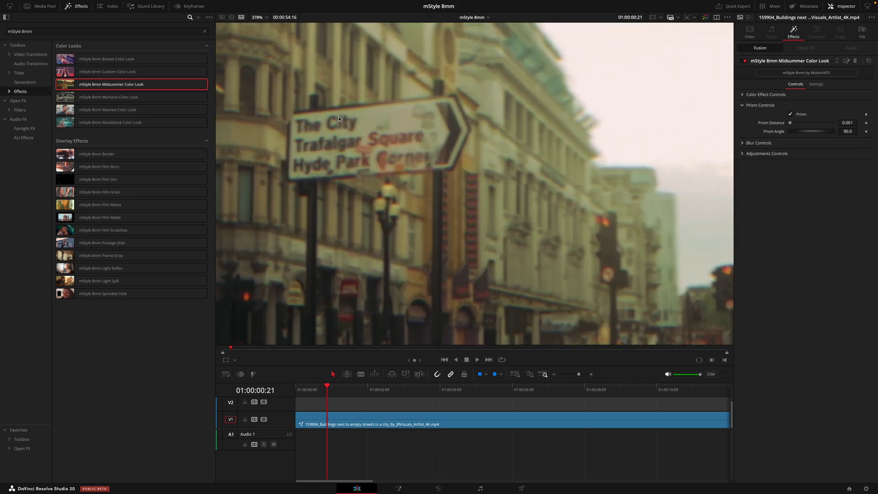
scroll(339, 120, up, 1)
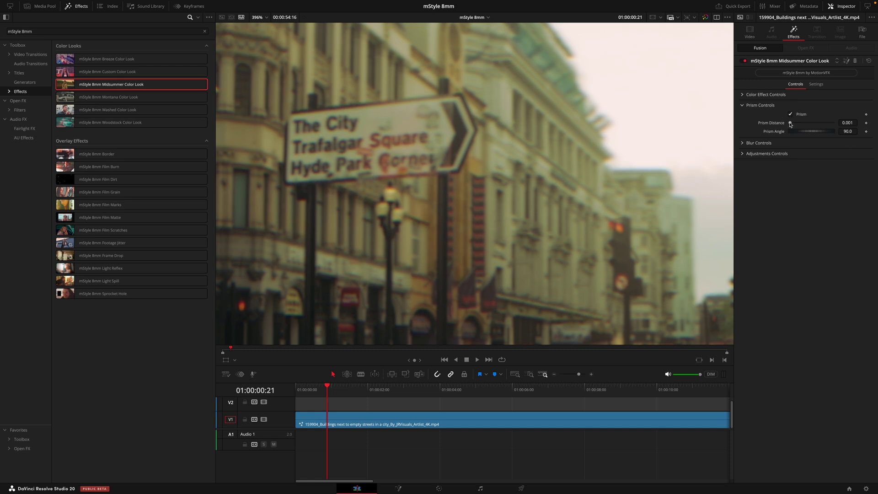
key(shift+z)
drag(789, 123, 781, 125)
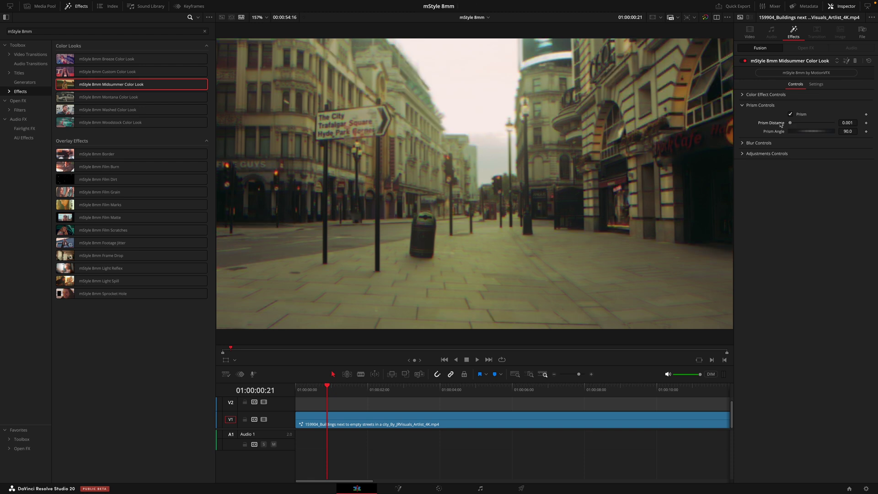
click(749, 105)
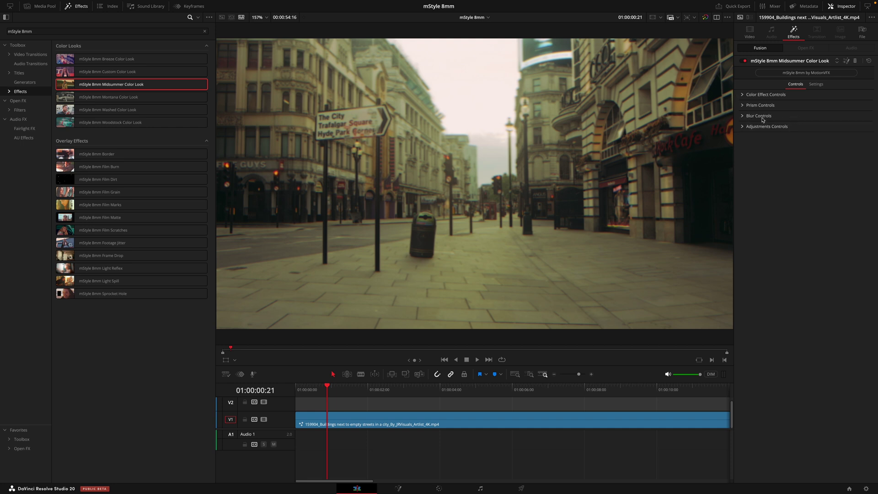
Reduce the look's blur to X Blur Size 1.26 and Y Blur Size 0.39, comparing before and after
click(744, 117)
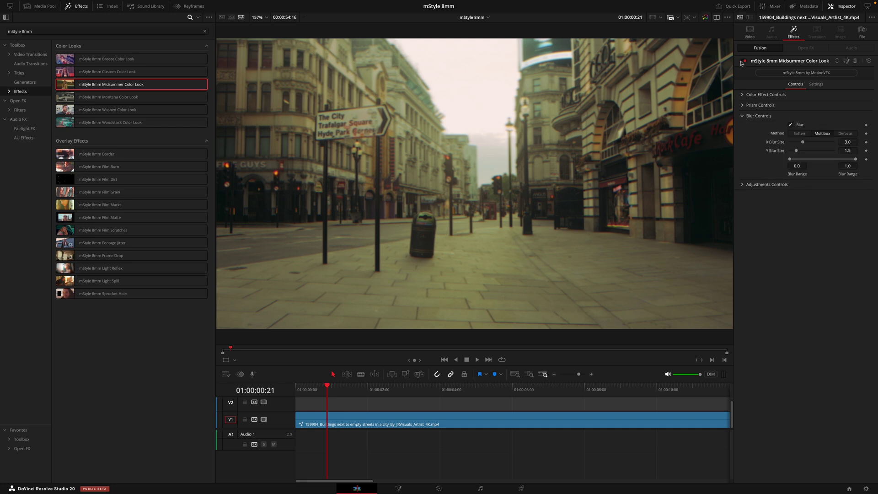
click(742, 61)
click(742, 61)
click(743, 61)
click(742, 61)
drag(804, 144, 792, 154)
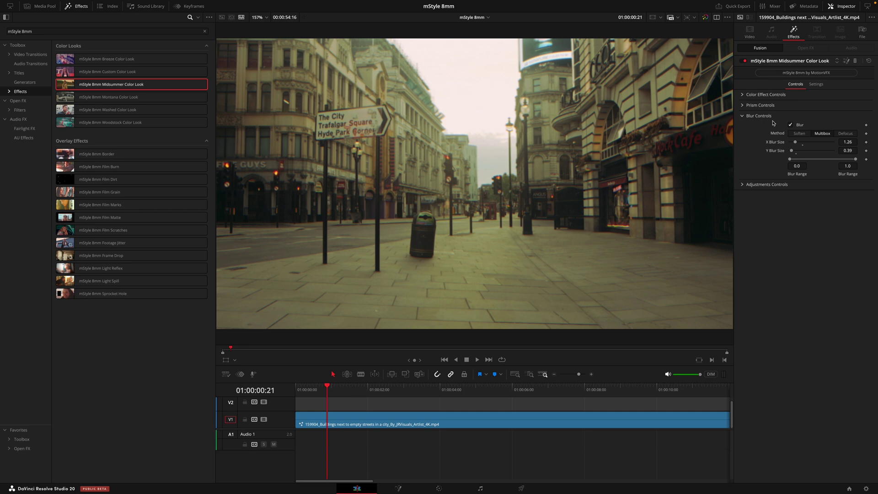
click(773, 117)
click(782, 127)
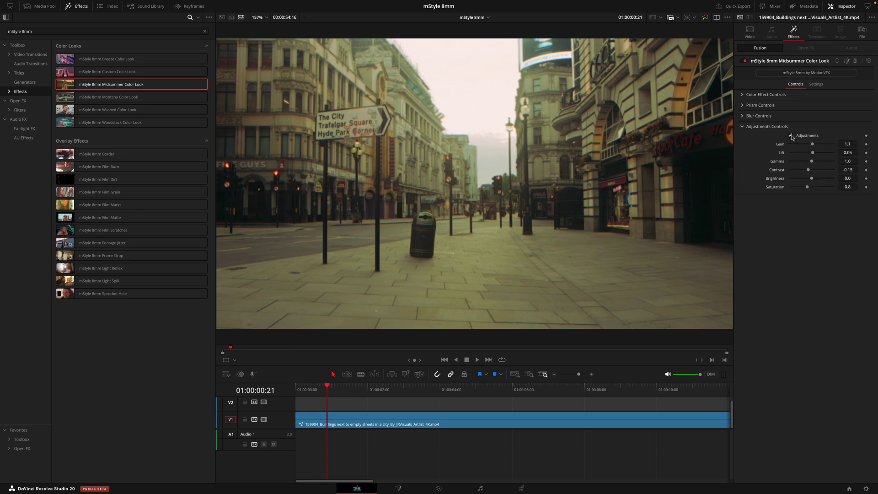
Set the Midsummer adjustments: lift removed, gamma 1.19, saturation 0.88, gain about 1.06
mouse_move(812, 145)
mouse_down()
mouse_move(823, 144)
mouse_move(812, 148)
mouse_up()
drag(812, 153, 809, 170)
drag(812, 179, 807, 187)
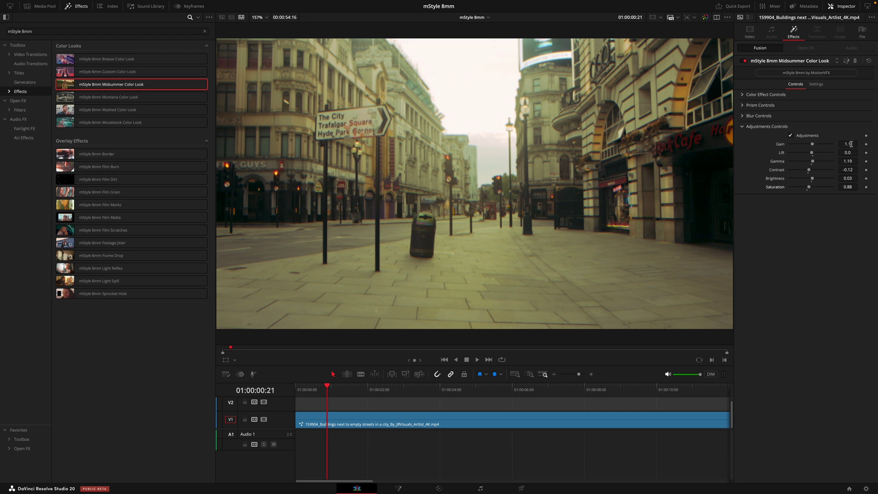
drag(849, 144, 846, 144)
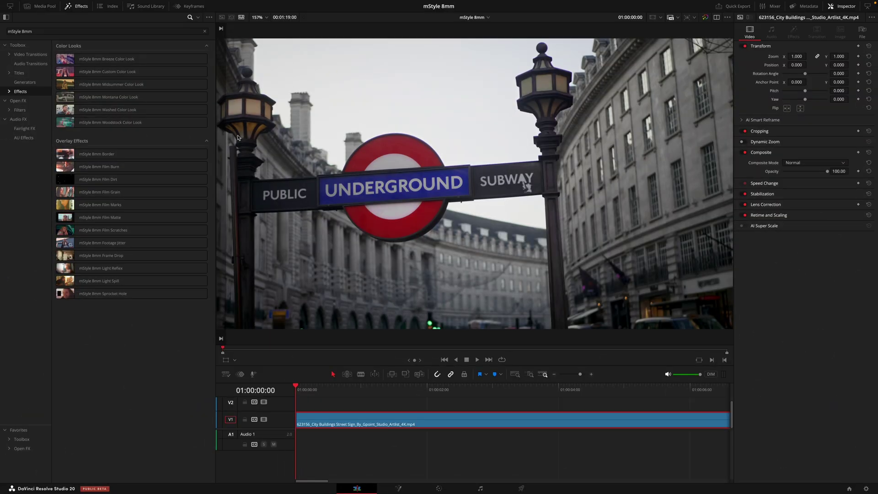
Apply mStyle 8mm Border to the Underground sign clip and Film Scratches to the camera clip
drag(96, 153, 491, 419)
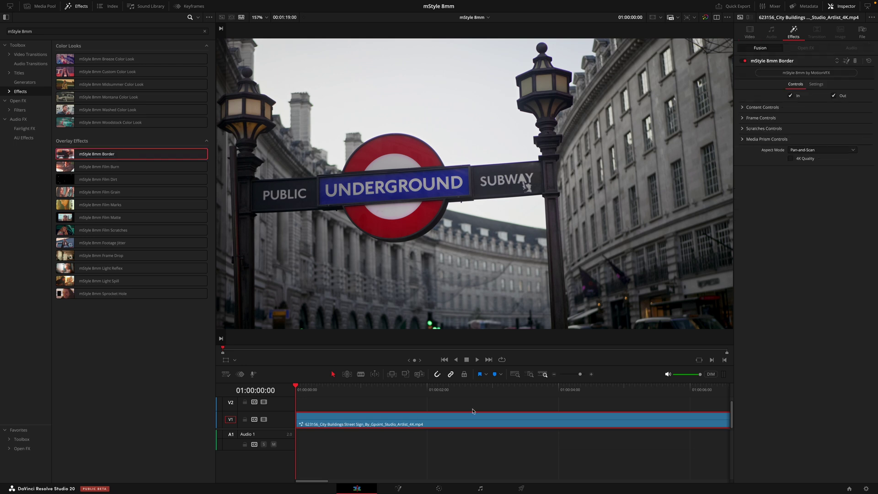
key(space)
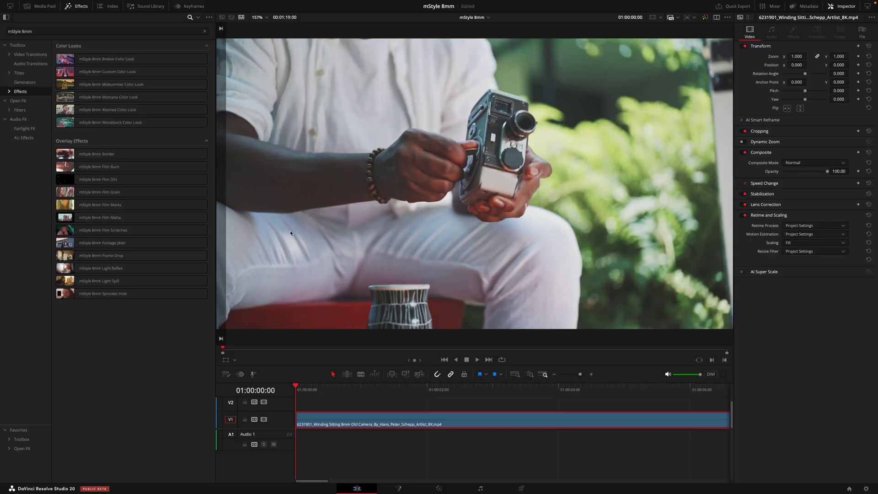
drag(196, 230, 298, 387)
click(359, 392)
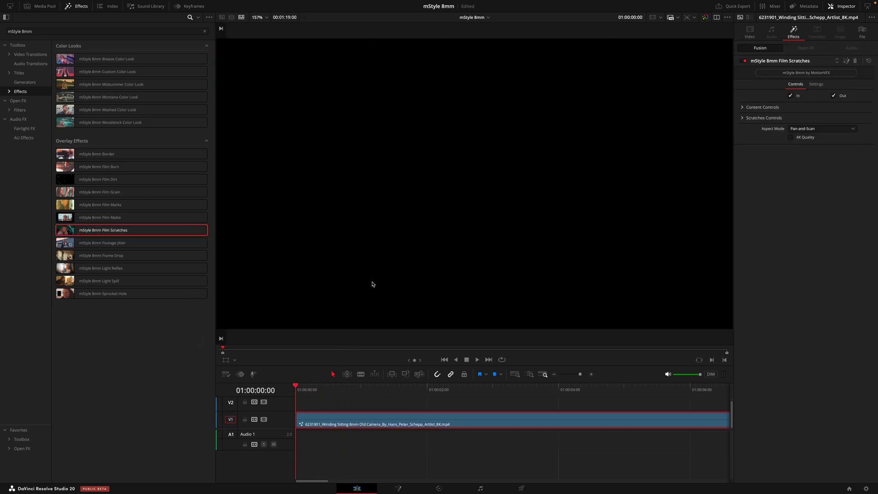
Turn off the Film Scratches fade-in and fade-out and switch the scratches to 4K quality
key(space)
key(space)
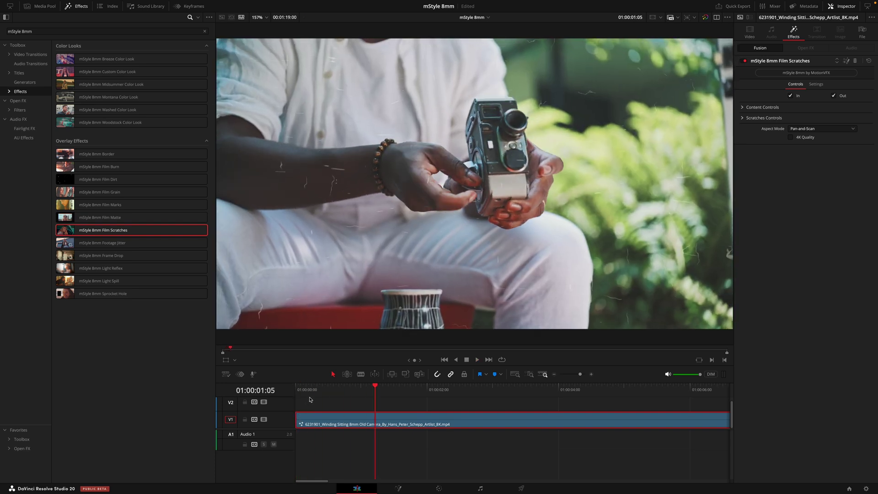
click(796, 98)
click(833, 97)
click(799, 137)
key(space)
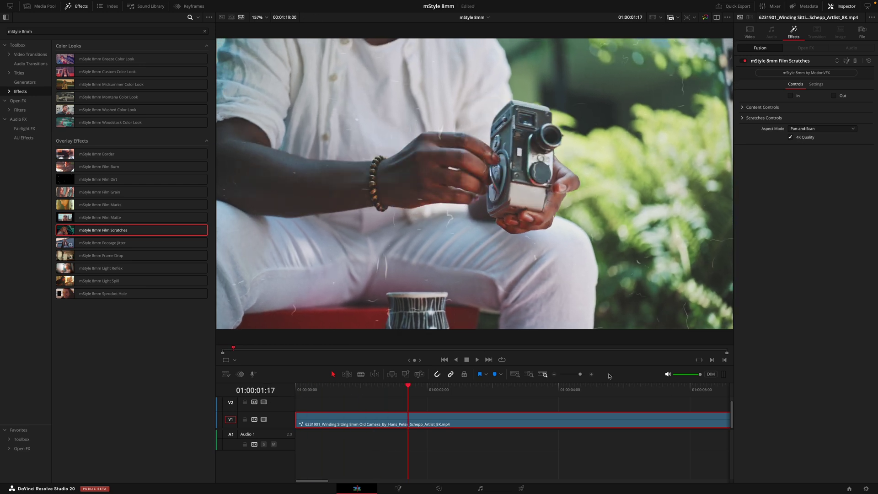
Lower Scratches Color Opacity to 0.197 and play back the scratched clip
click(747, 117)
drag(801, 255, 798, 255)
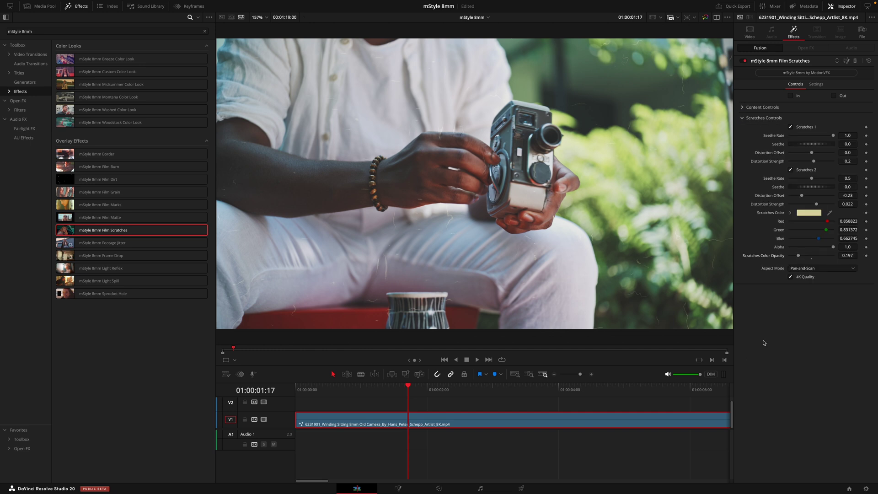
key(space)
key(space)
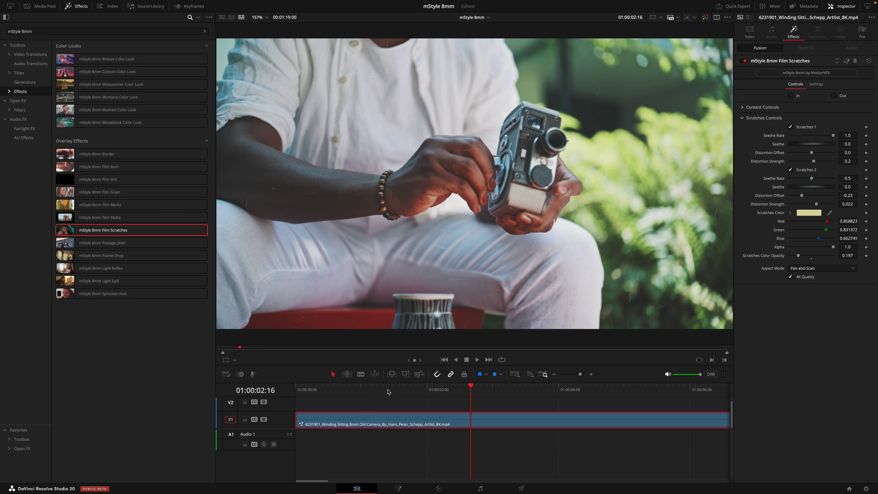
Add Sprocket Hole, Film Matte and Film Grain, nudge Content Position X right, set Grain Power 2.68
drag(137, 293, 316, 418)
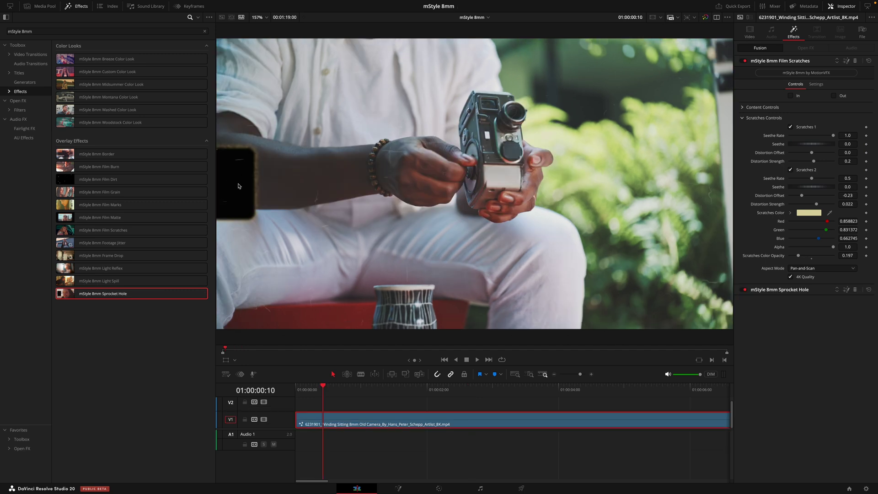
drag(101, 217, 364, 419)
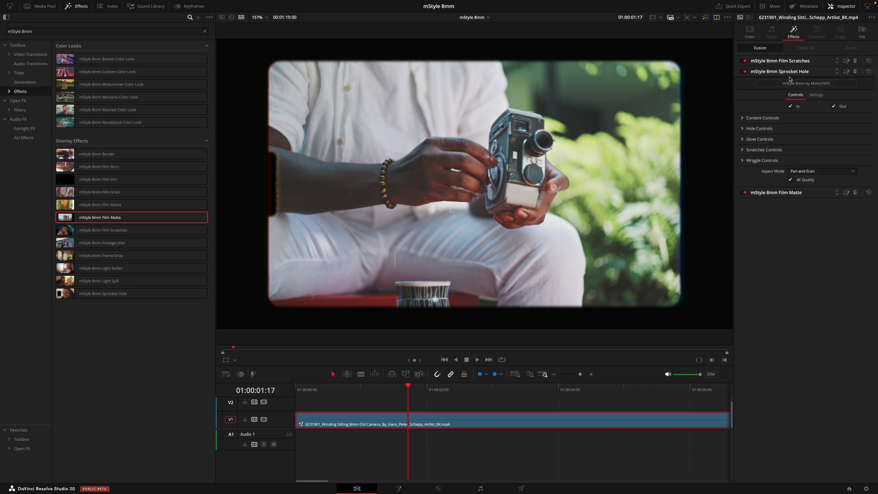
click(742, 118)
drag(802, 127, 825, 126)
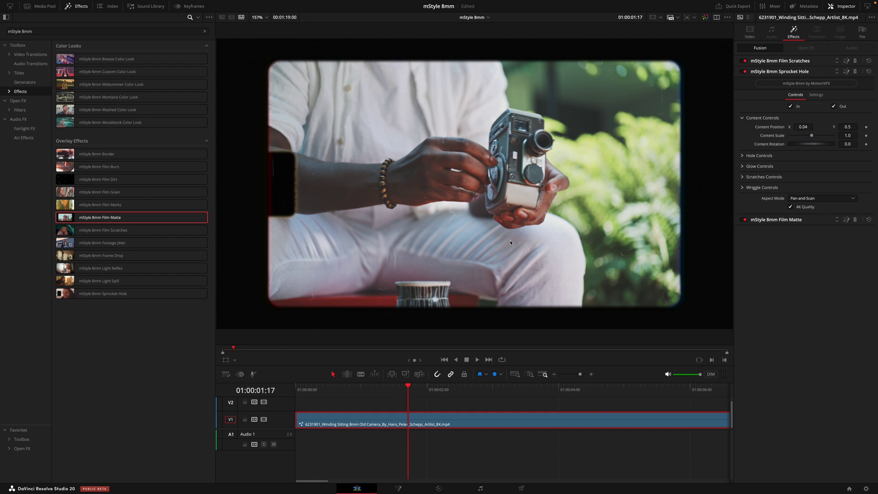
drag(146, 196, 320, 420)
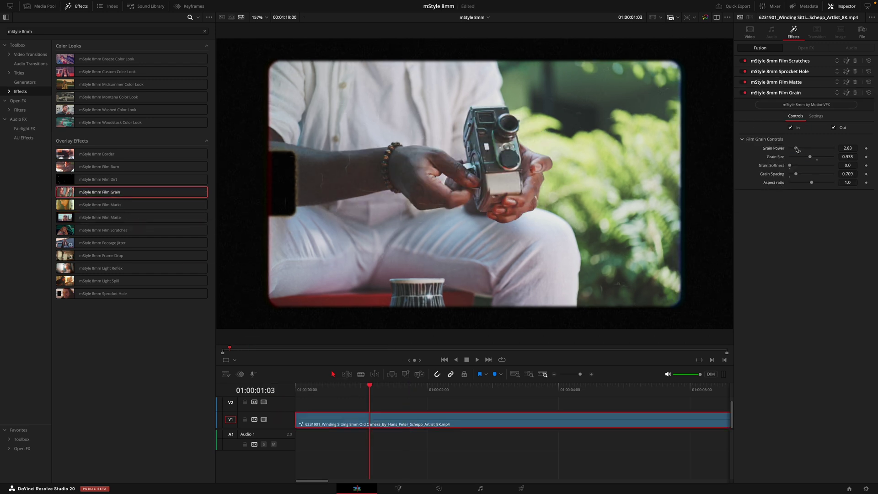
drag(796, 149, 794, 149)
Compare the clip with and without its 8mm effects, then play it from the start
click(704, 19)
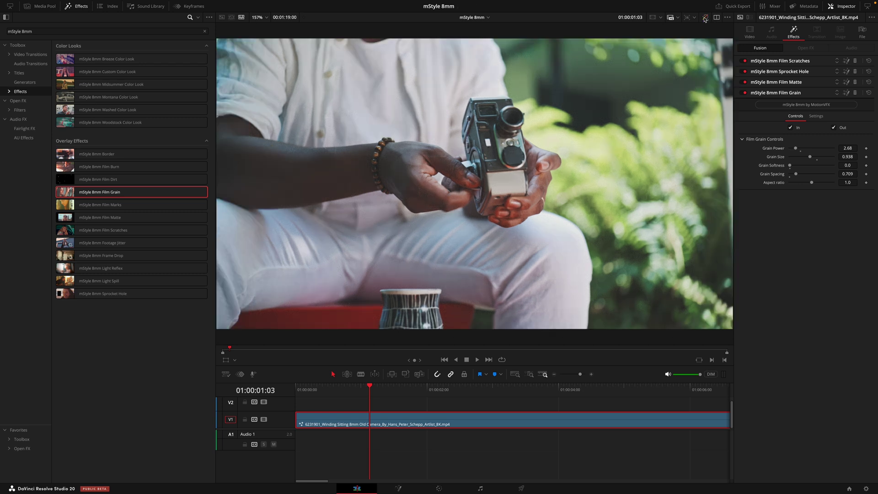
click(704, 18)
click(704, 19)
key(shift+d)
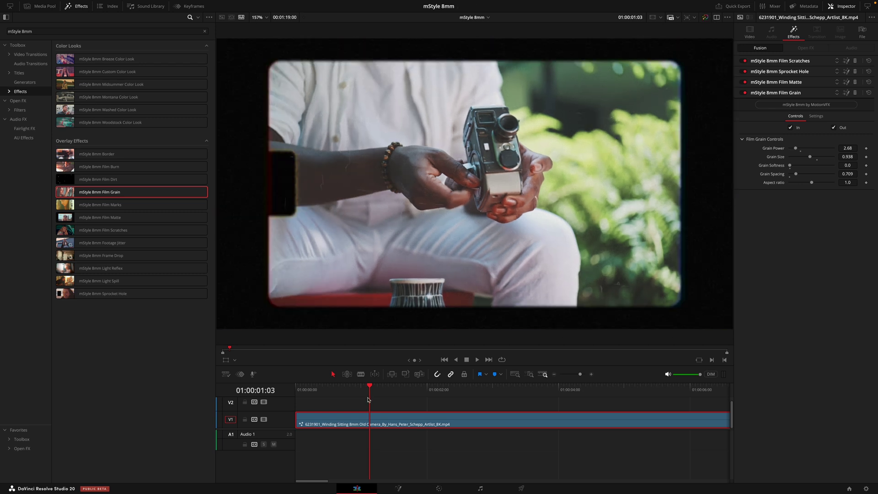
key(Home)
key(space)
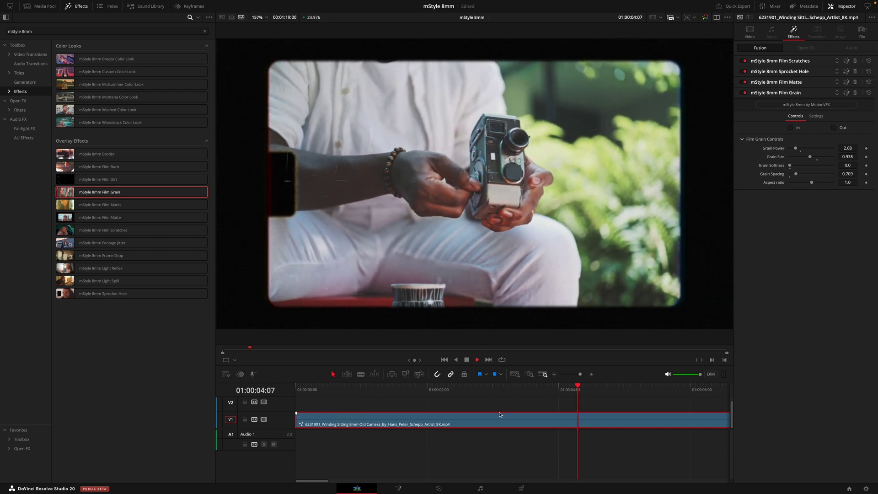
key(space)
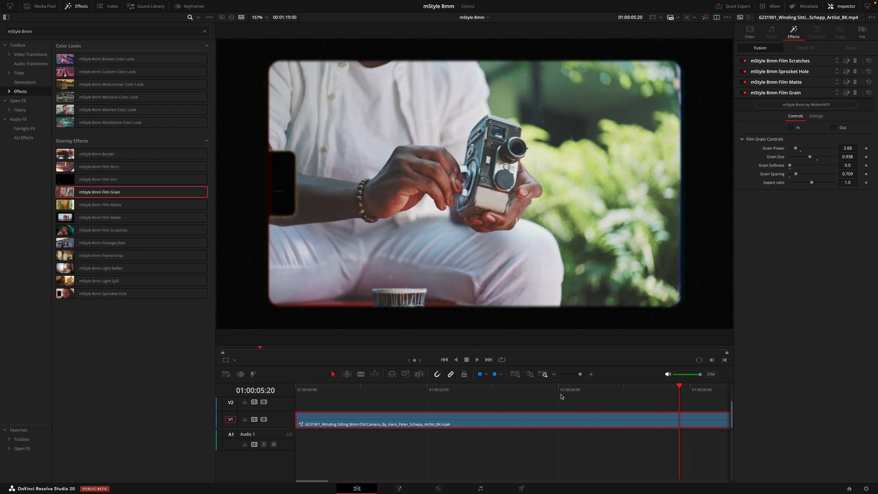
drag(553, 392, 296, 392)
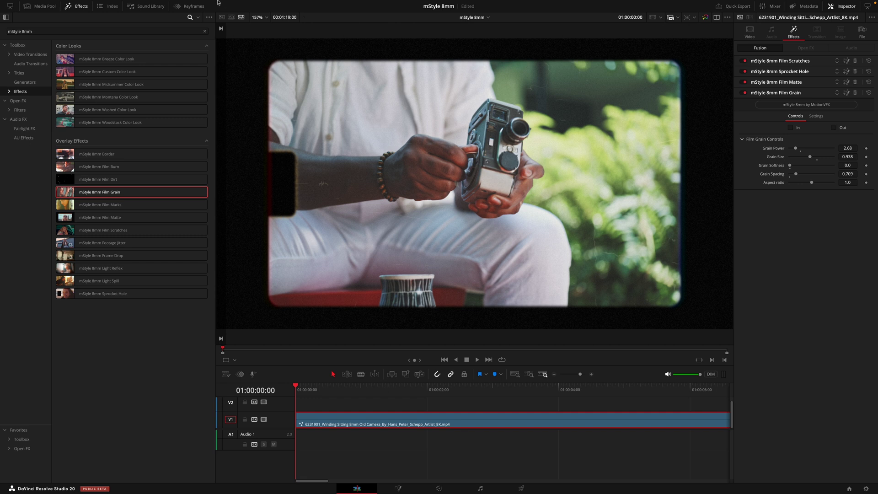
Set the render cache mode to User
mouse_move(228, 3)
click(189, 3)
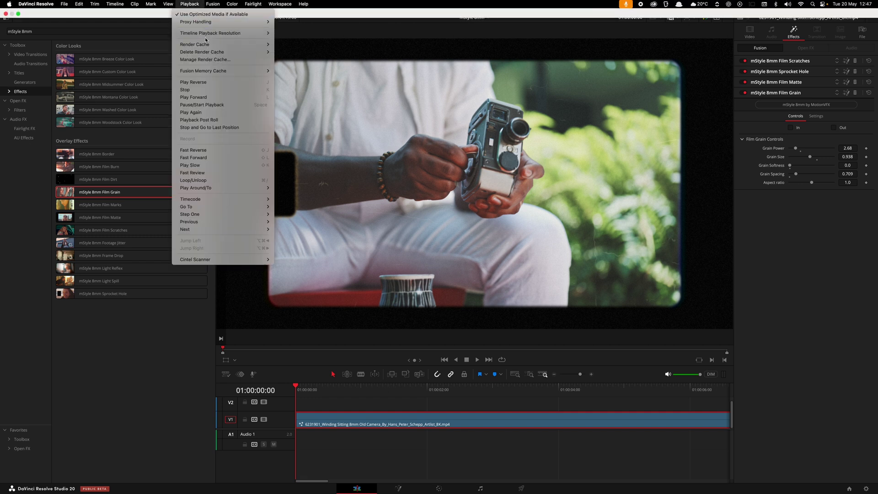
mouse_move(228, 44)
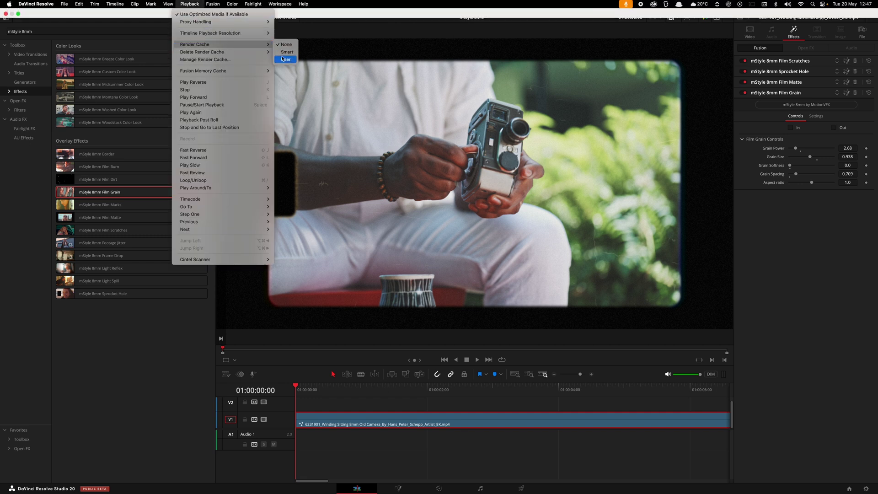
click(285, 59)
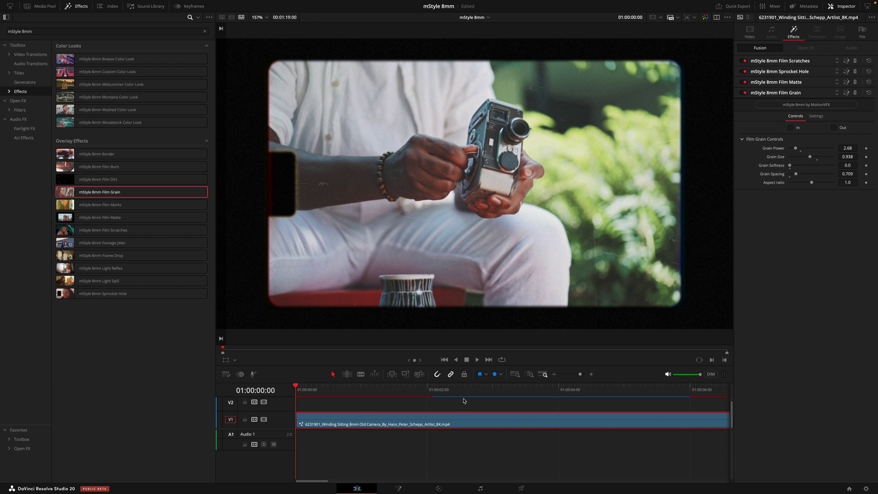
Render-cache the clip's 8mm Fusion effect output, then scrub and play the clip
right_click(429, 420)
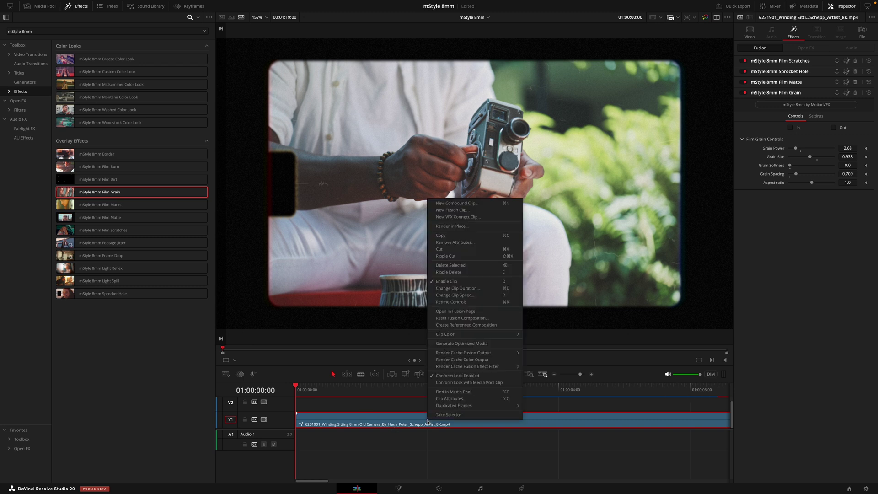
mouse_move(497, 354)
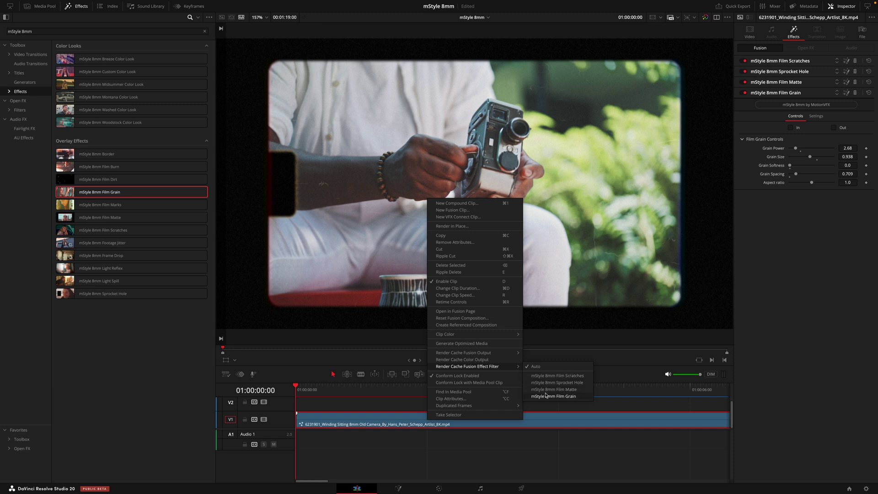
click(543, 378)
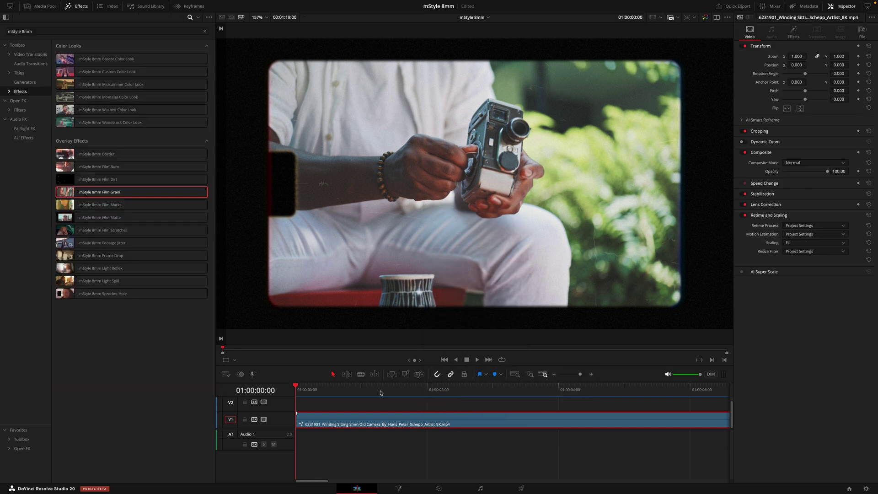
drag(380, 392, 298, 414)
key(space)
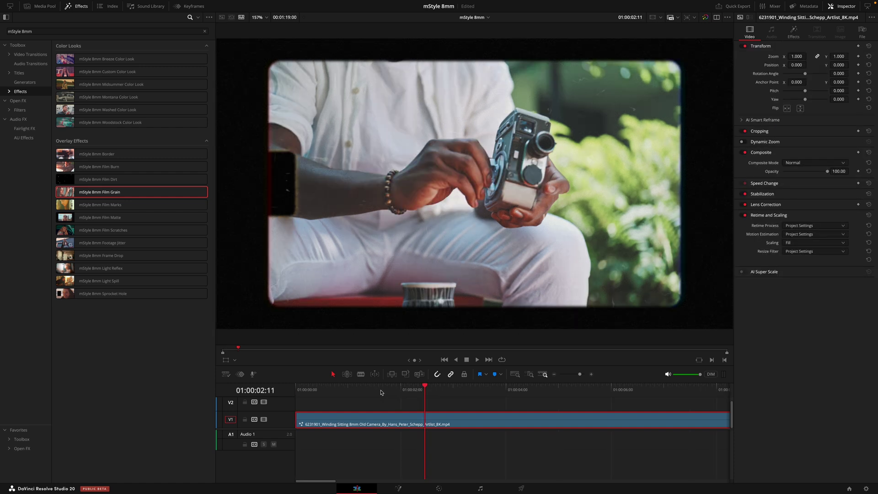
Delete all of the project's render cache and confirm in the Delete Project Cache dialog
mouse_move(224, 3)
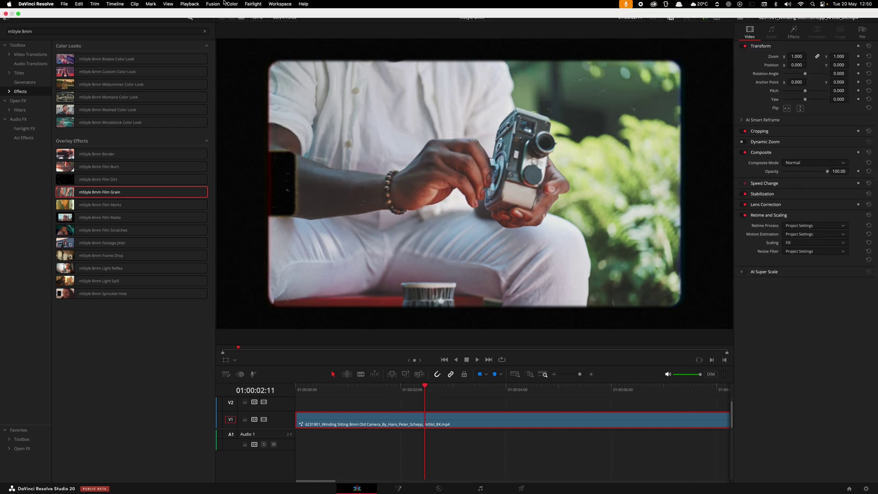
click(189, 4)
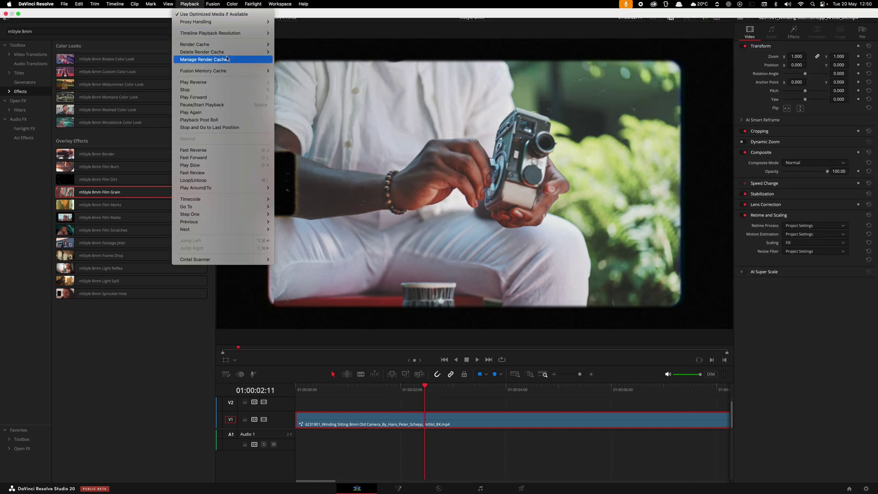
mouse_move(240, 54)
click(282, 52)
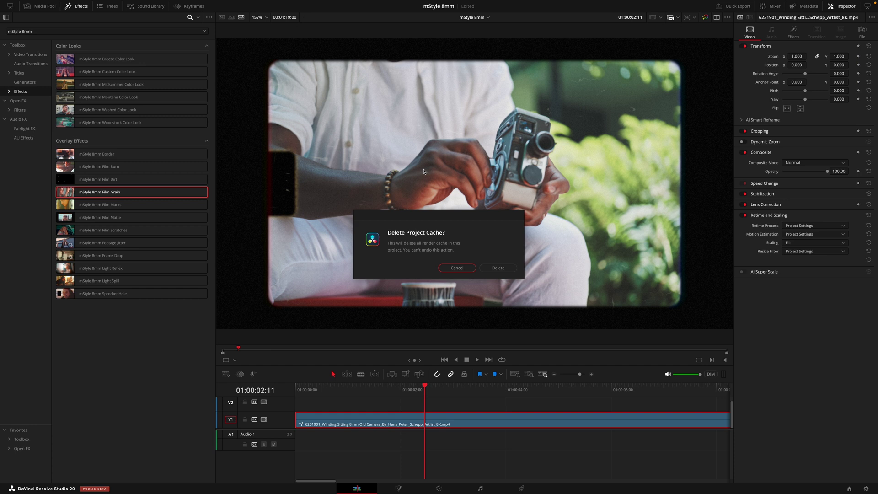
click(498, 268)
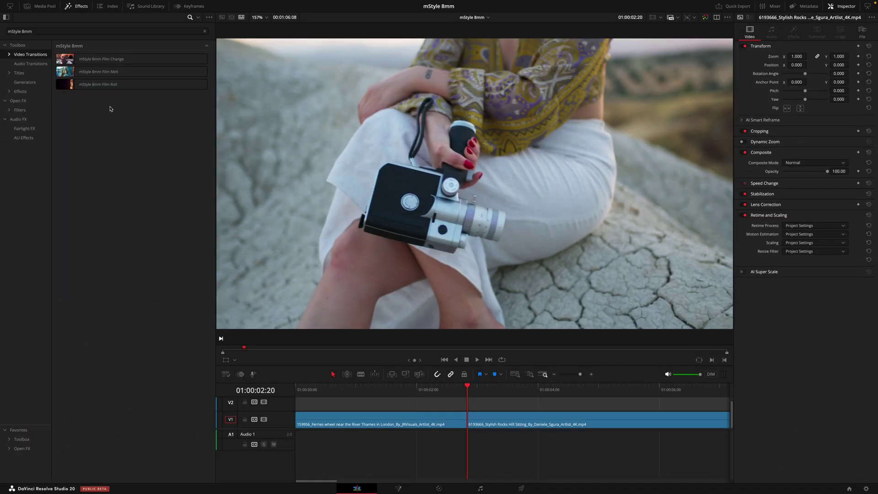
Place the mStyle 8mm Film Melt transition on the cut, preview it, and lengthen it
drag(97, 78, 447, 399)
click(428, 390)
key(space)
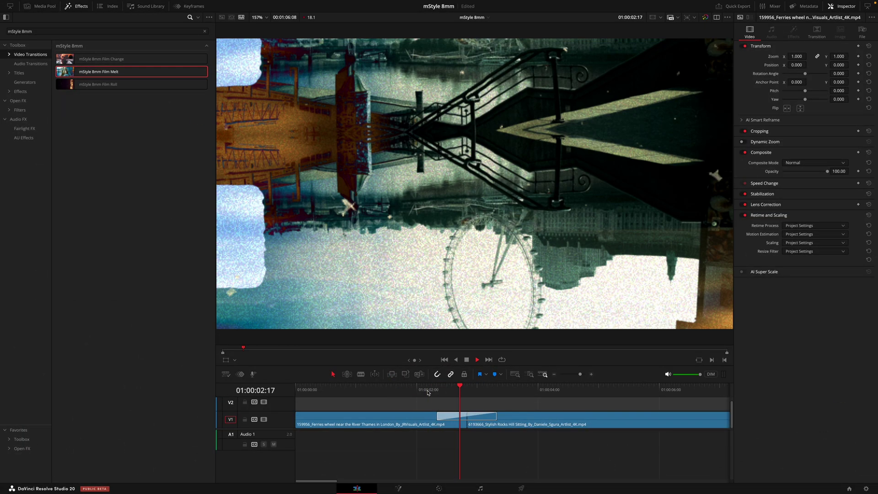
key(space)
mouse_move(495, 416)
mouse_down()
mouse_move(514, 417)
mouse_move(482, 417)
mouse_up()
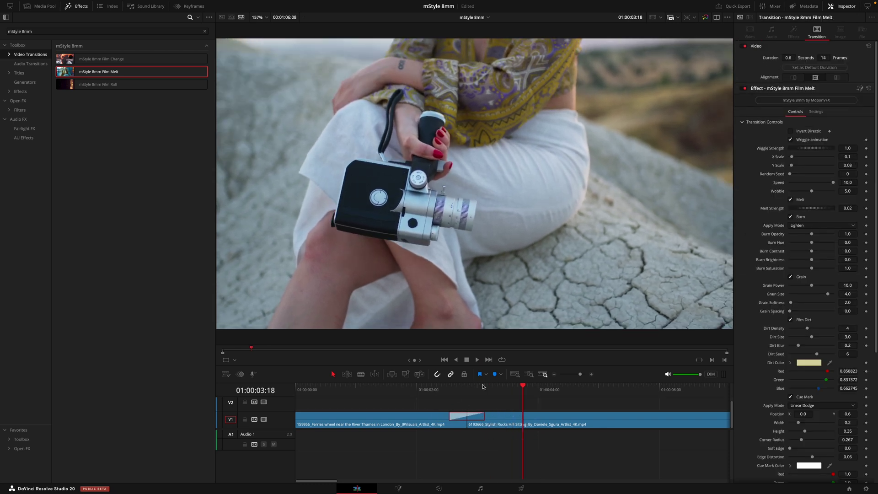
Lower the transition's grain power to 2.83 and grain size, and set Burn Hue to 0.41
key(Up)
scroll(786, 210, down, 2)
click(805, 256)
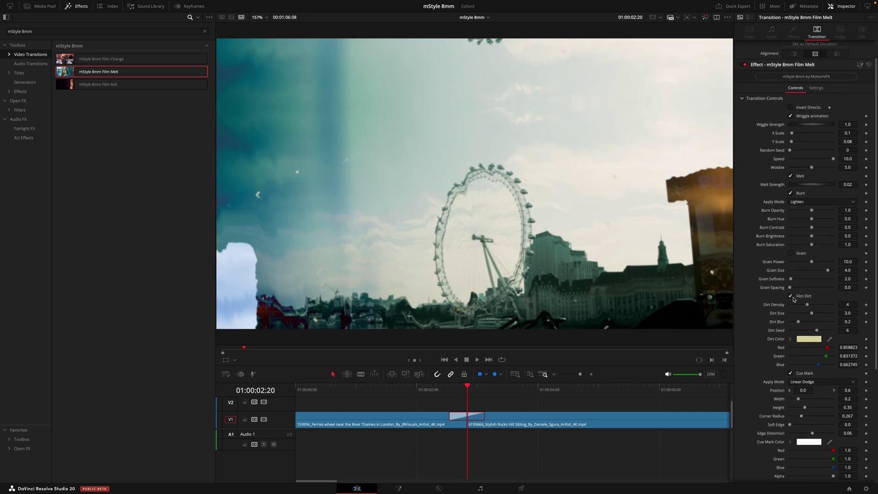
click(790, 253)
drag(812, 261, 793, 264)
drag(828, 270, 809, 270)
drag(811, 218, 820, 219)
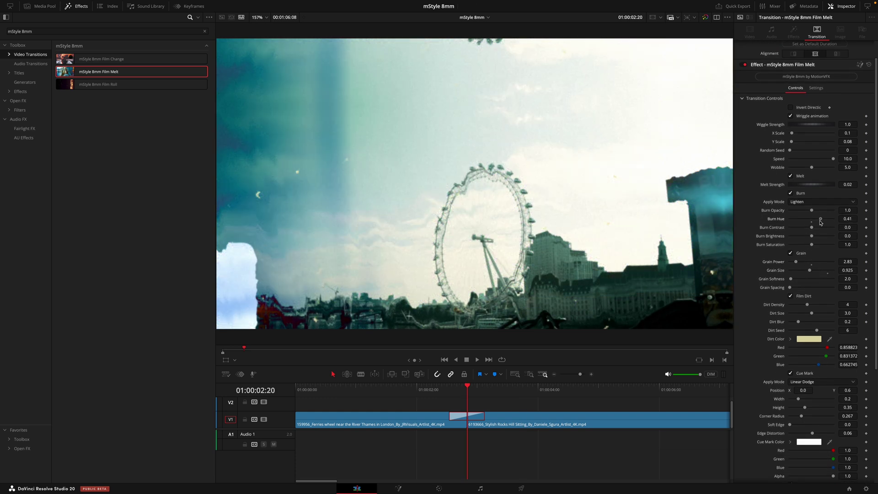